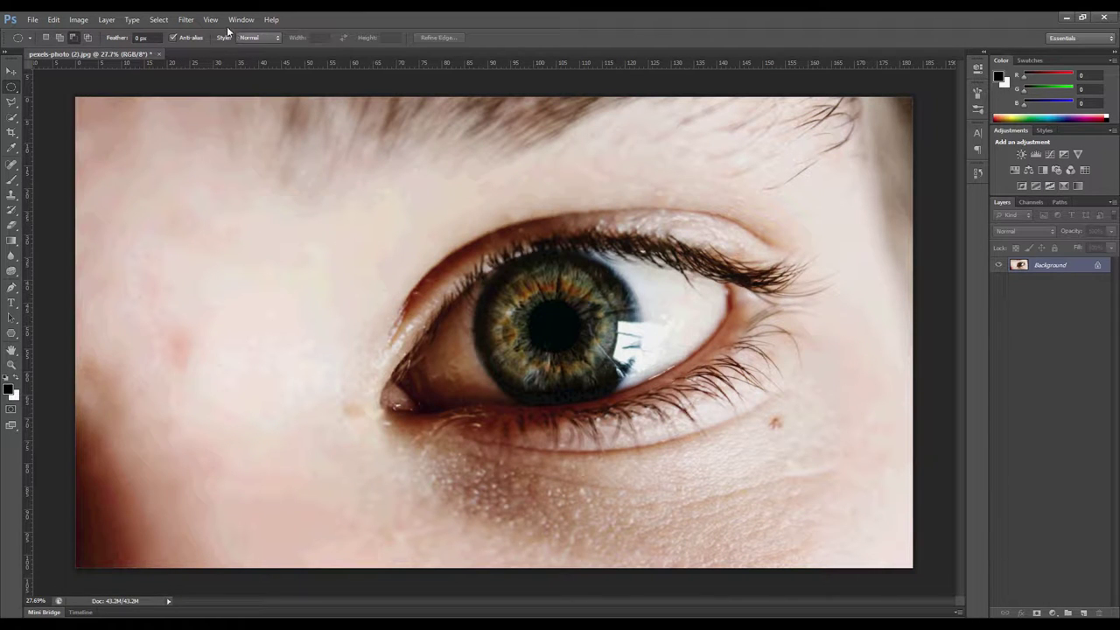
# Open the Liquify filter on the close-up eye photo from the Filter menu.
pyautogui.click(190, 21)
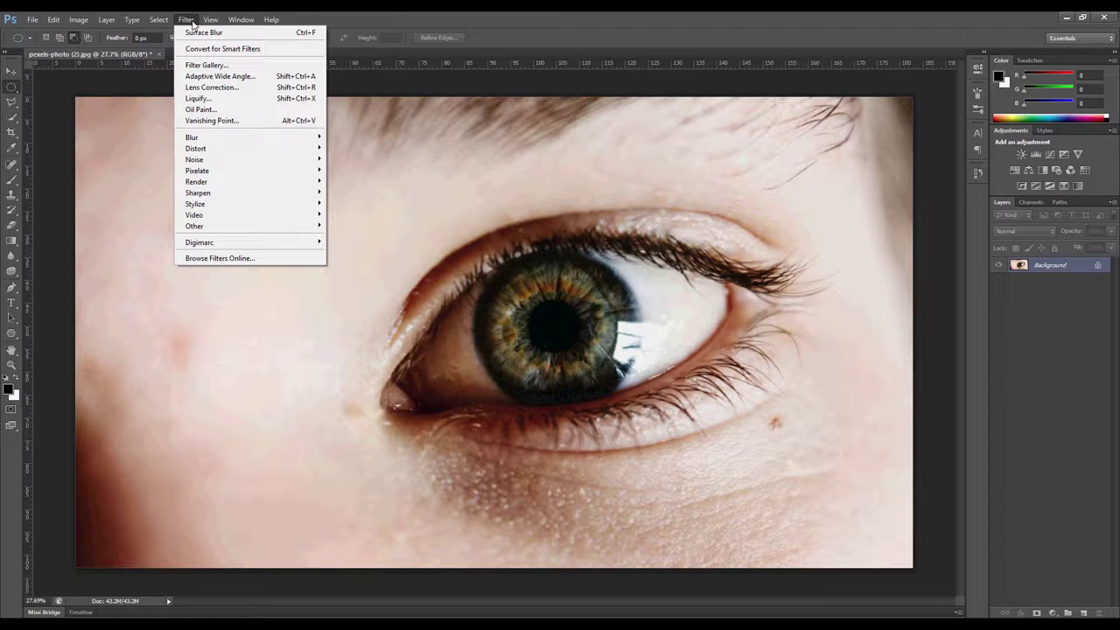
pyautogui.click(194, 100)
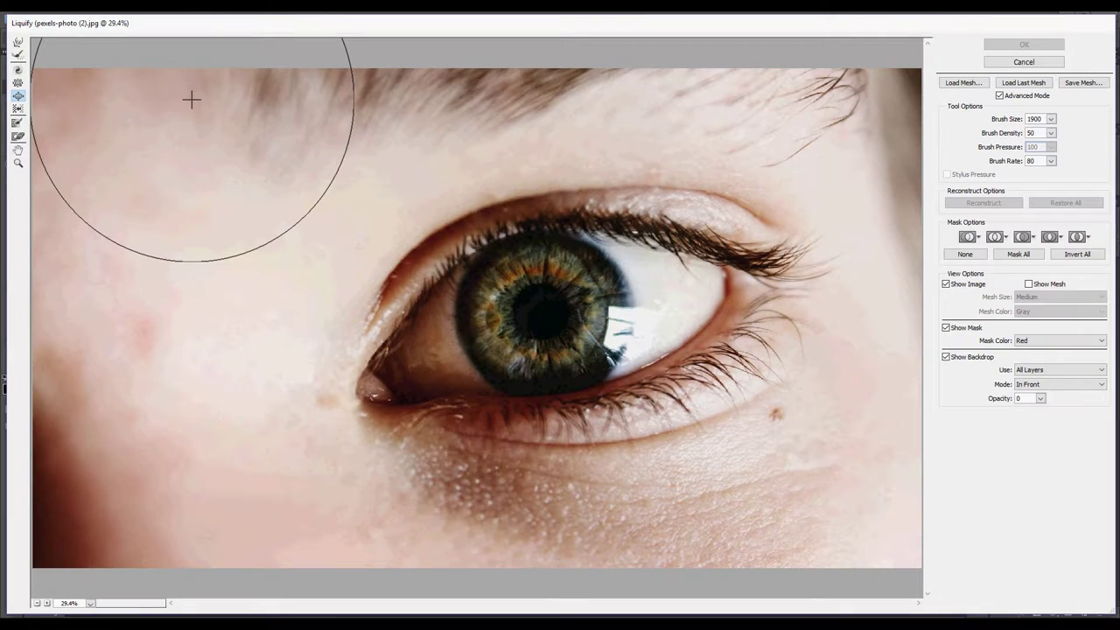
# Freeze-mask the eyelids, lashes and surrounding skin with a smaller brush, leaving the eyeball free.
pyautogui.click(17, 124)
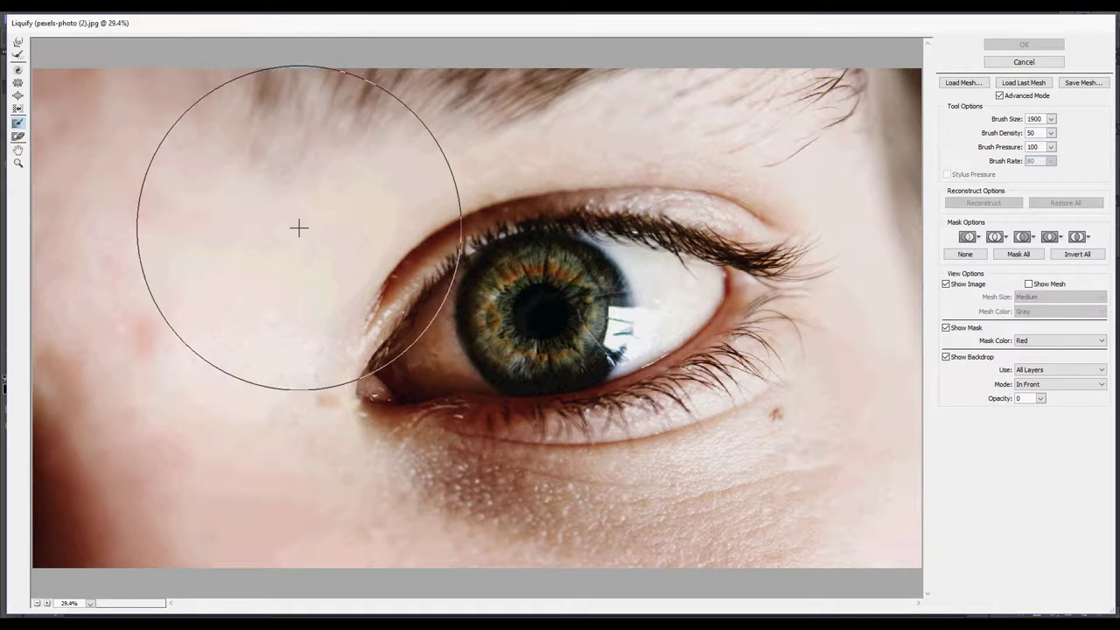
pyautogui.press('[')
pyautogui.press('[')
pyautogui.press('[')
pyautogui.press('[')
pyautogui.press('[')
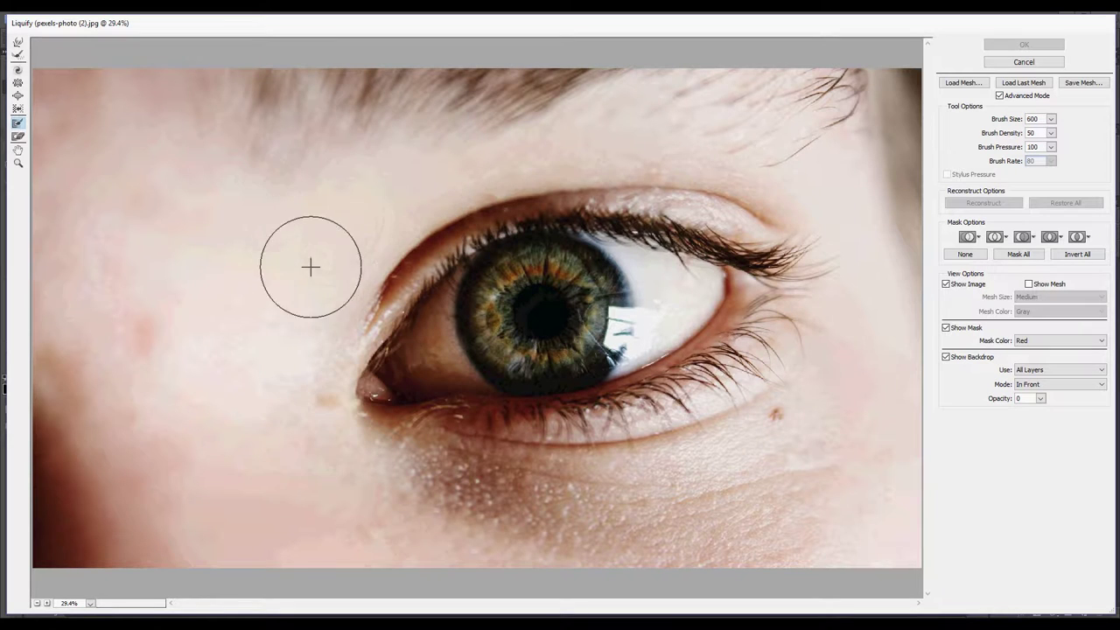
pyautogui.moveTo(278, 359)
pyautogui.mouseDown()
pyautogui.moveTo(369, 222)
pyautogui.moveTo(650, 149)
pyautogui.moveTo(300, 356)
pyautogui.moveTo(517, 172)
pyautogui.moveTo(778, 251)
pyautogui.moveTo(367, 452)
pyautogui.moveTo(632, 429)
pyautogui.moveTo(782, 265)
pyautogui.moveTo(496, 185)
pyautogui.moveTo(312, 370)
pyautogui.moveTo(307, 335)
pyautogui.moveTo(356, 270)
pyautogui.moveTo(414, 230)
pyautogui.moveTo(312, 397)
pyautogui.moveTo(325, 330)
pyautogui.moveTo(434, 216)
pyautogui.moveTo(571, 187)
pyautogui.moveTo(725, 225)
pyautogui.moveTo(655, 218)
pyautogui.moveTo(702, 209)
pyautogui.mouseUp()
pyautogui.press('[')
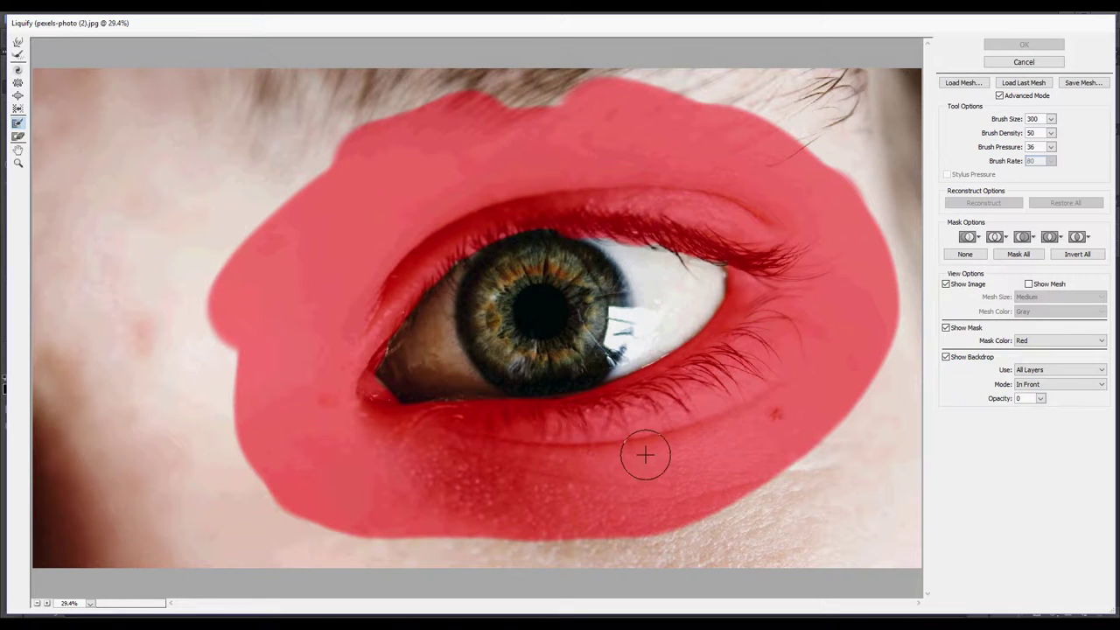
pyautogui.press('w')
pyautogui.press(']')
pyautogui.press(']')
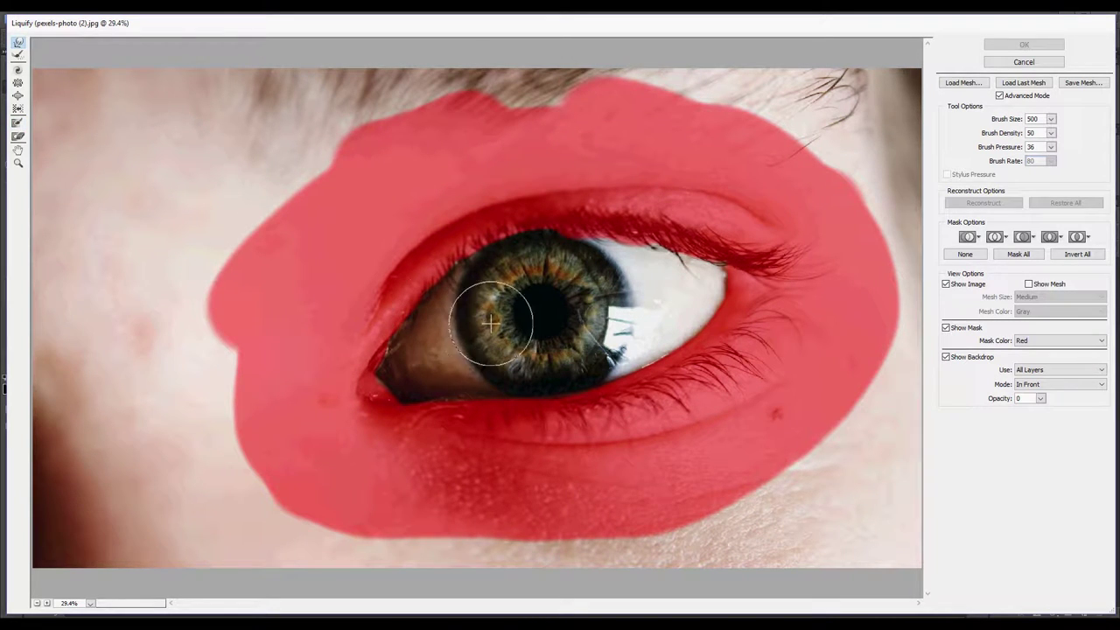
# Warp the round pupil upward and downward into a tall, narrow vertical slit.
pyautogui.moveTo(490, 312); pyautogui.dragTo(551, 312)
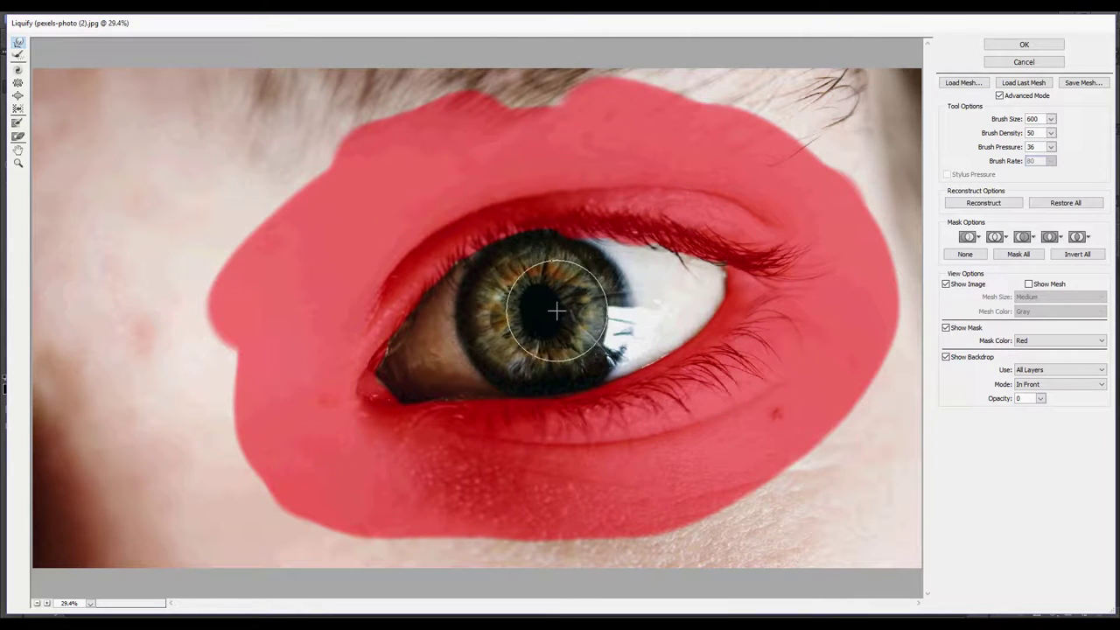
pyautogui.press('[')
pyautogui.press('[')
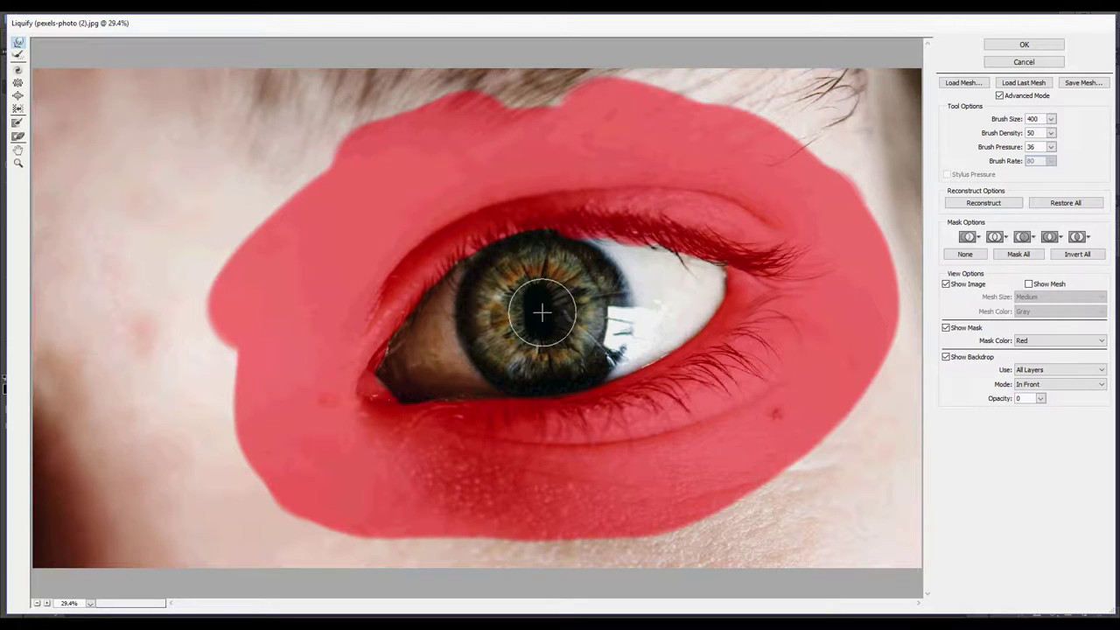
pyautogui.moveTo(536, 293)
pyautogui.mouseDown()
pyautogui.moveTo(532, 255)
pyautogui.moveTo(540, 284)
pyautogui.mouseUp()
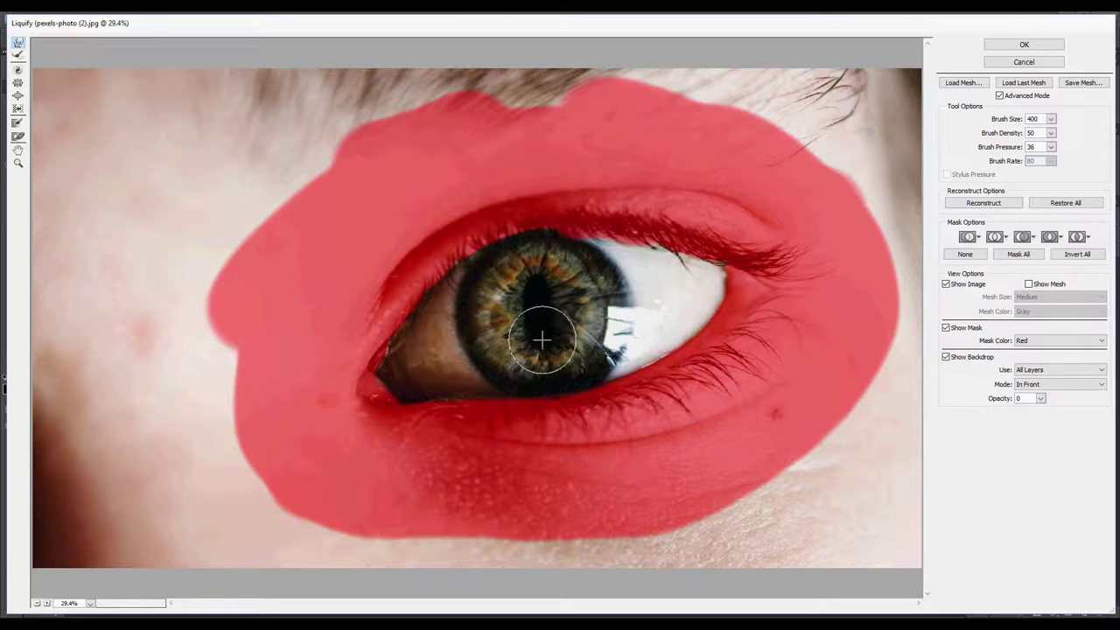
pyautogui.moveTo(541, 346)
pyautogui.mouseDown()
pyautogui.moveTo(540, 273)
pyautogui.moveTo(495, 245)
pyautogui.moveTo(536, 249)
pyautogui.moveTo(534, 358)
pyautogui.mouseUp()
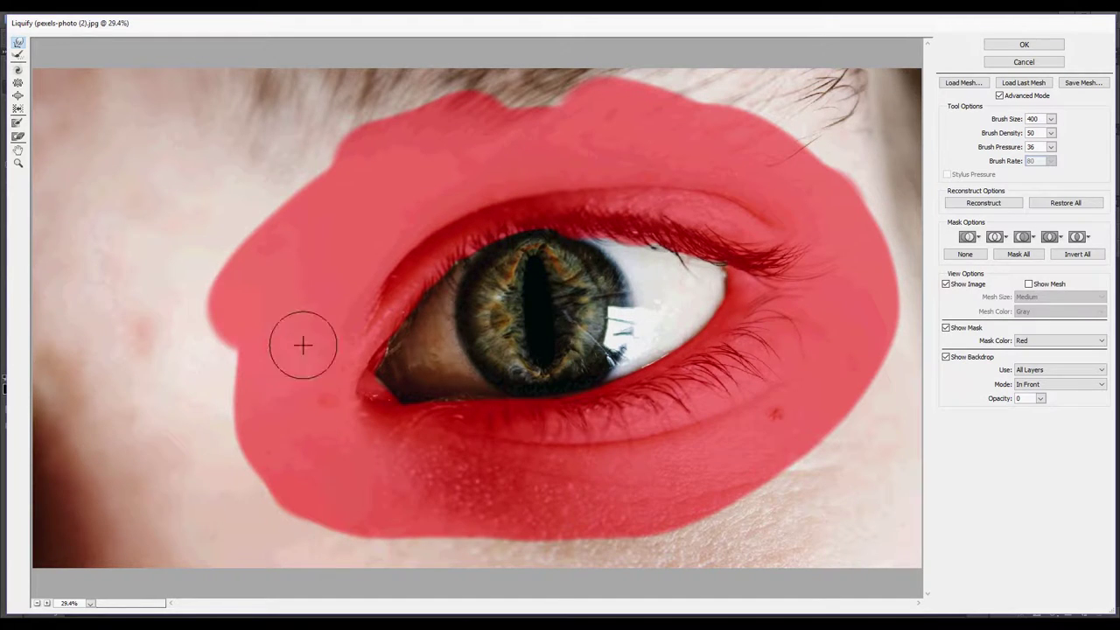
# Pinch the slit pupil's top toward a point with the Pucker tool.
pyautogui.click(18, 83)
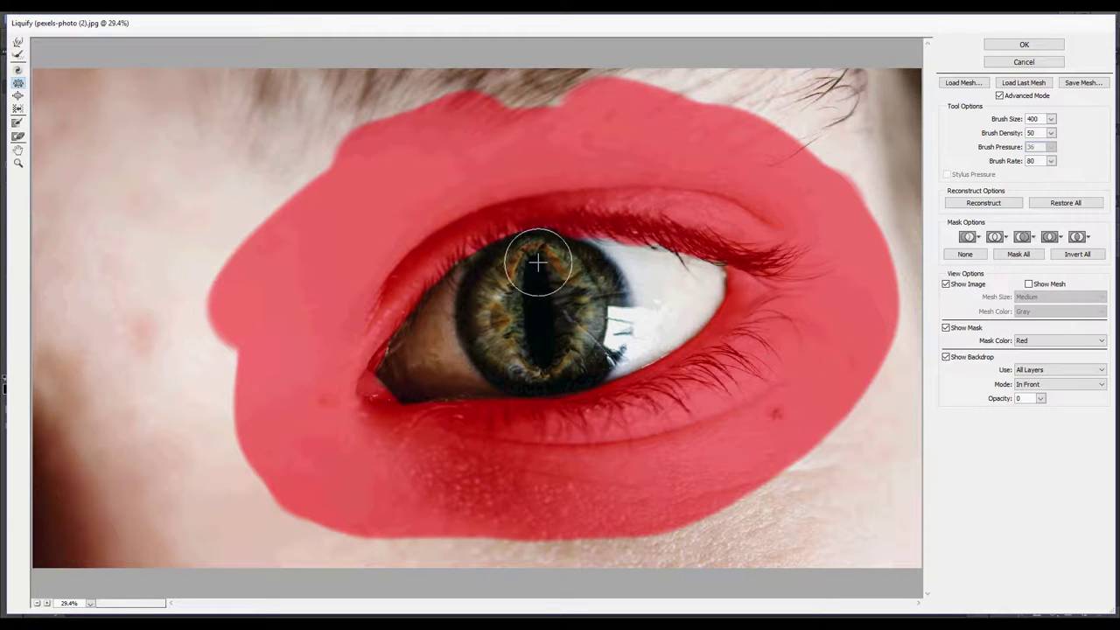
pyautogui.moveTo(536, 262); pyautogui.dragTo(538, 358)
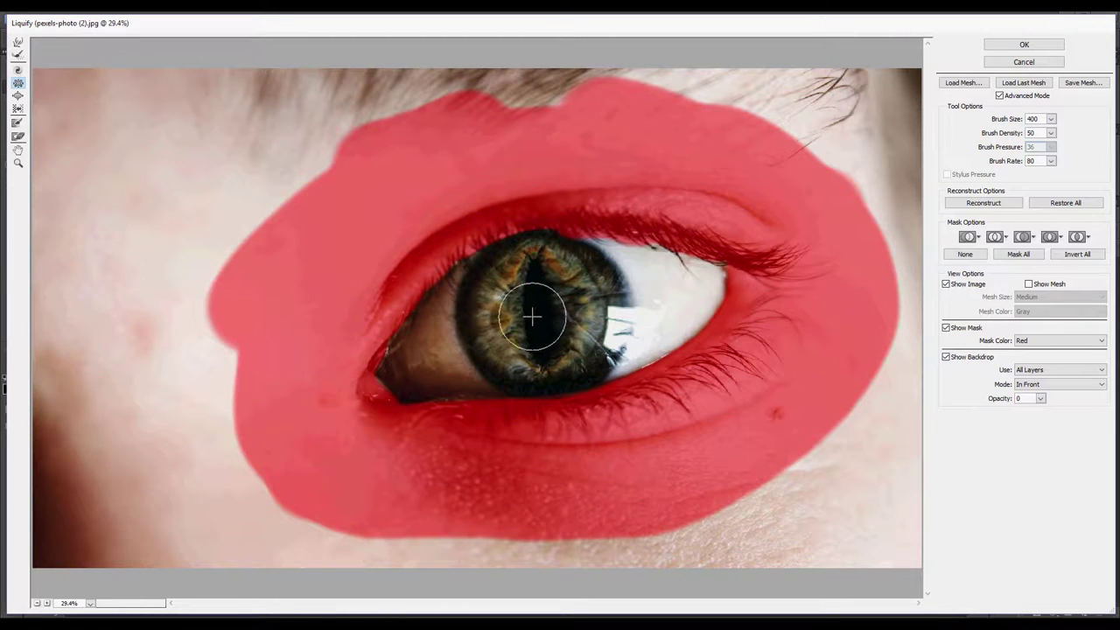
pyautogui.click(17, 42)
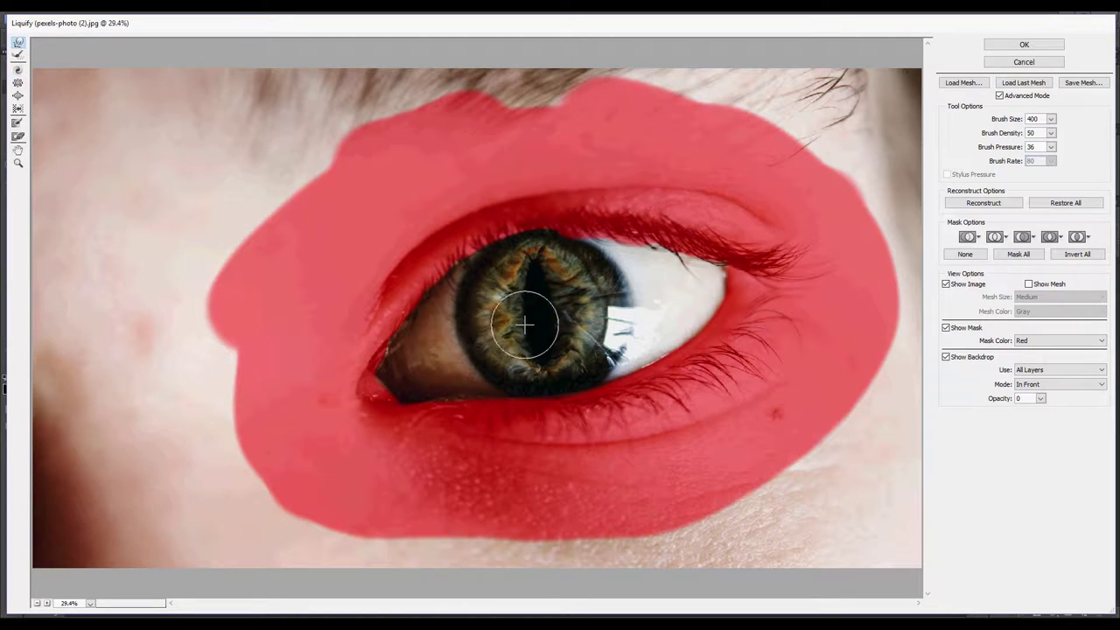
pyautogui.hotkey('ctrl', 'z')
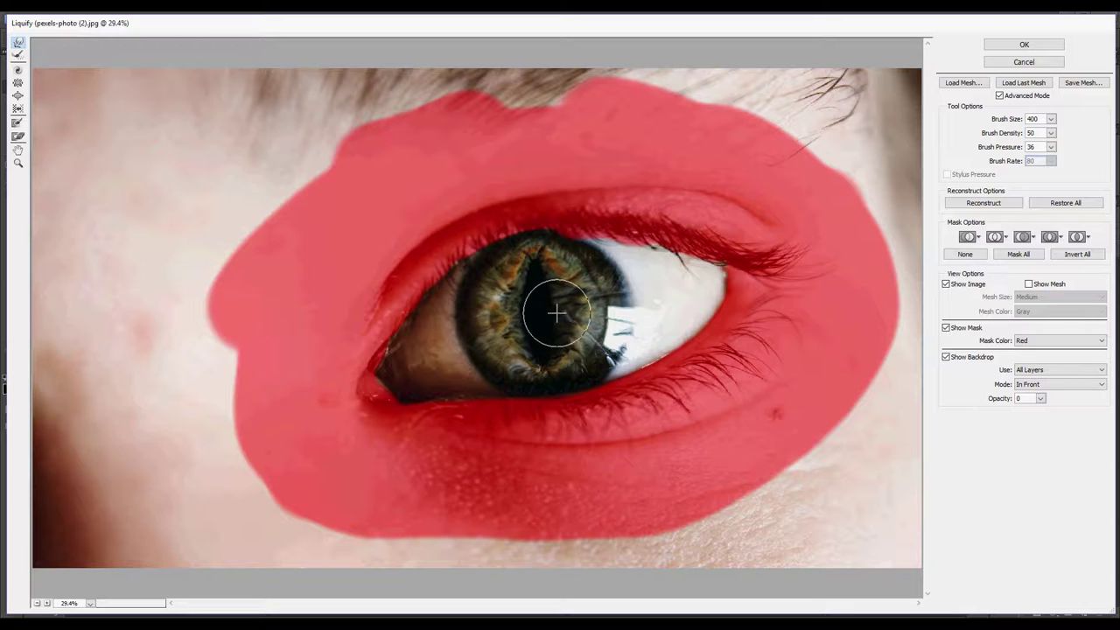
pyautogui.hotkey('ctrl', 'z')
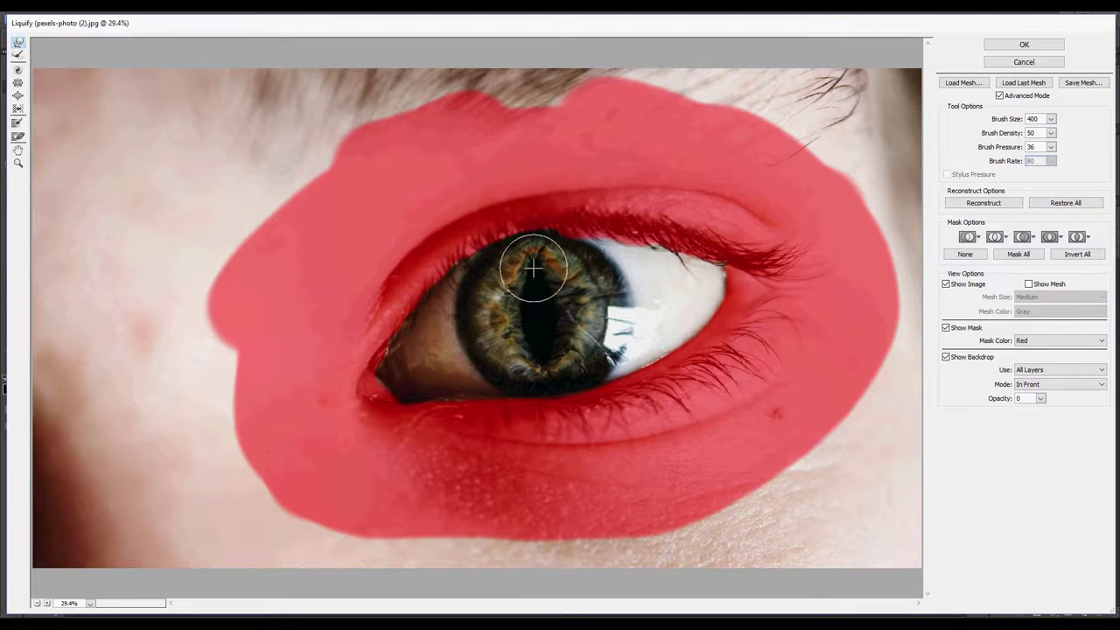
# Twirl the iris around the pupil and push the slit's top and bottom into sharper tips.
pyautogui.click(17, 82)
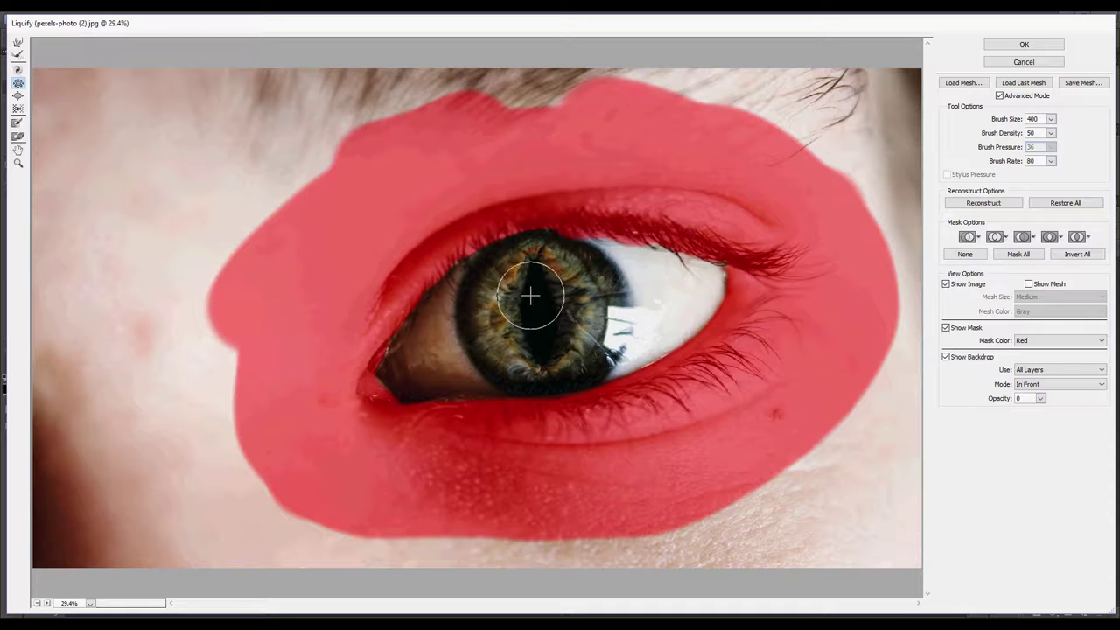
pyautogui.moveTo(531, 295); pyautogui.dragTo(537, 362)
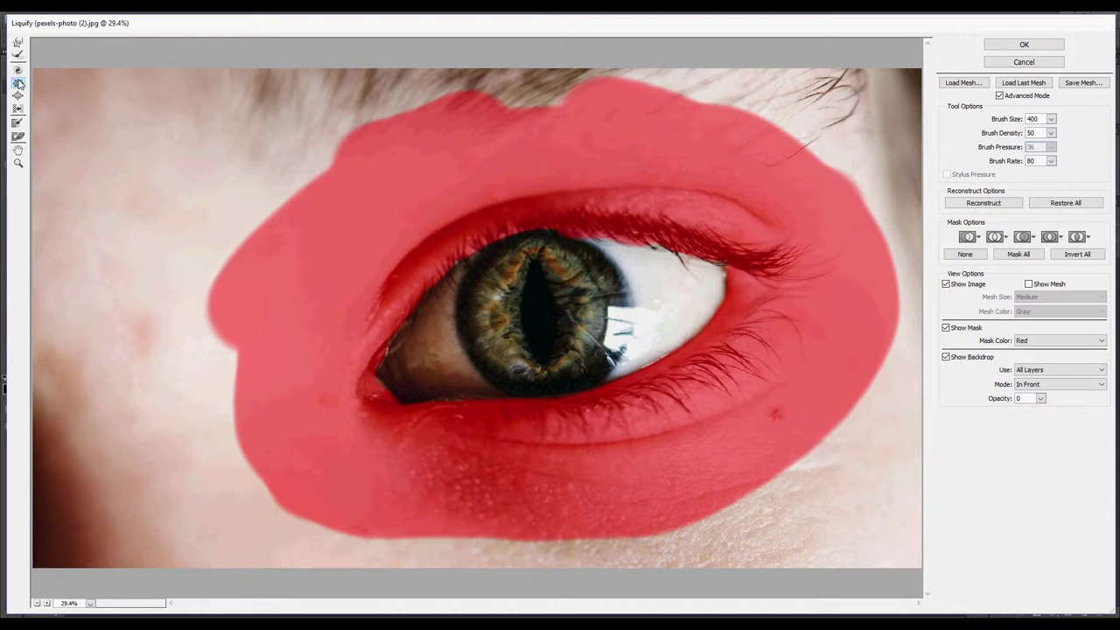
pyautogui.click(17, 42)
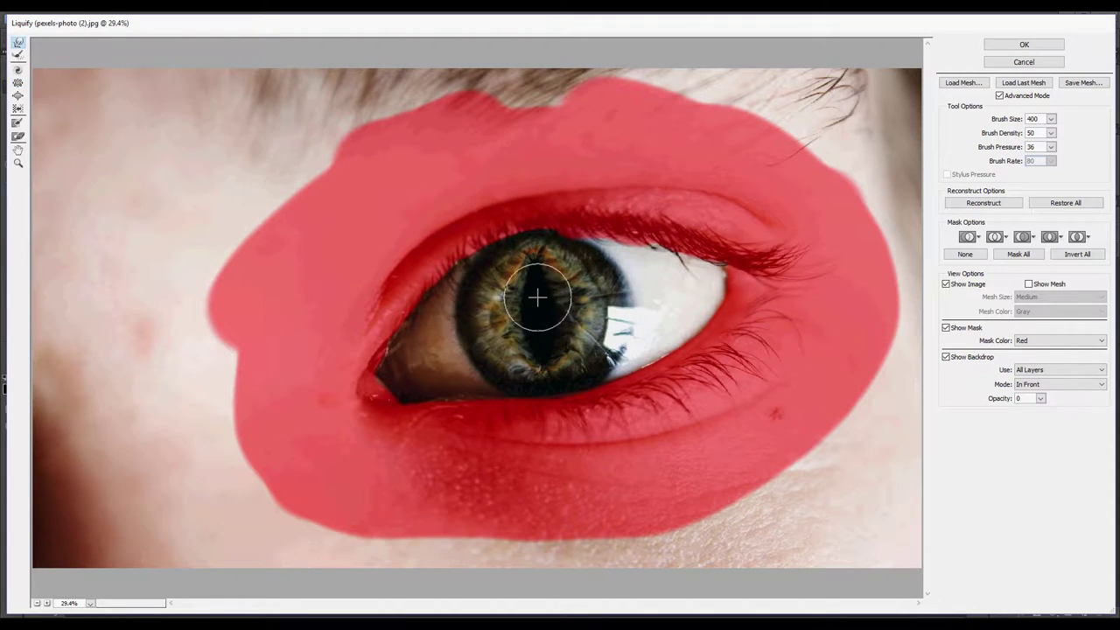
pyautogui.moveTo(538, 265); pyautogui.dragTo(530, 245)
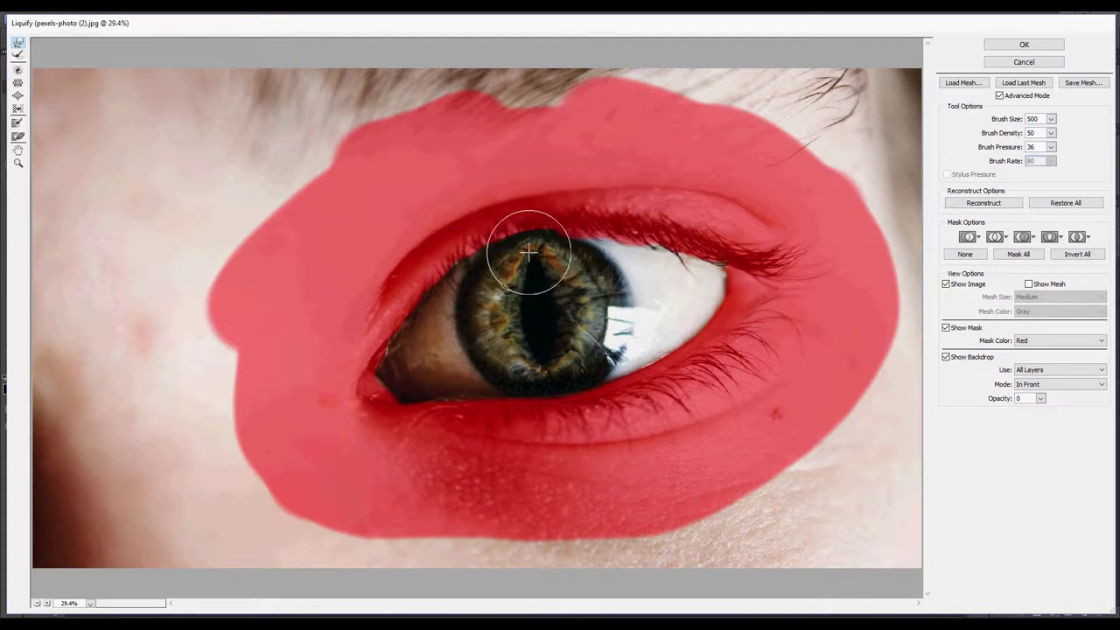
pyautogui.moveTo(534, 359); pyautogui.dragTo(545, 370)
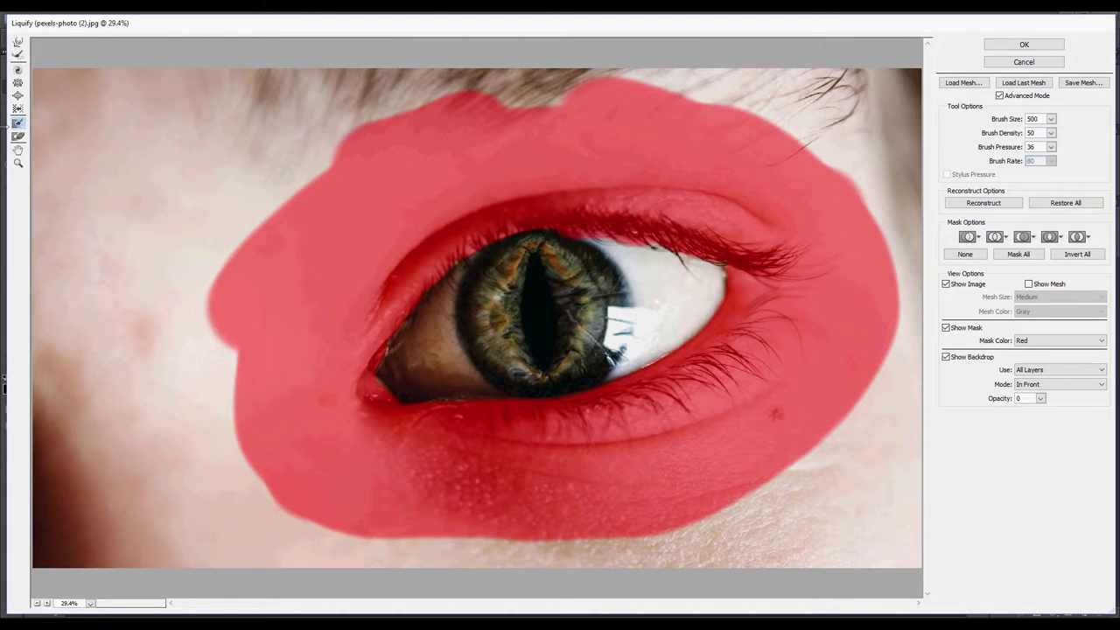
# Paint a freeze mask over the vertical slit pupil at brush size 250.
pyautogui.click(18, 124)
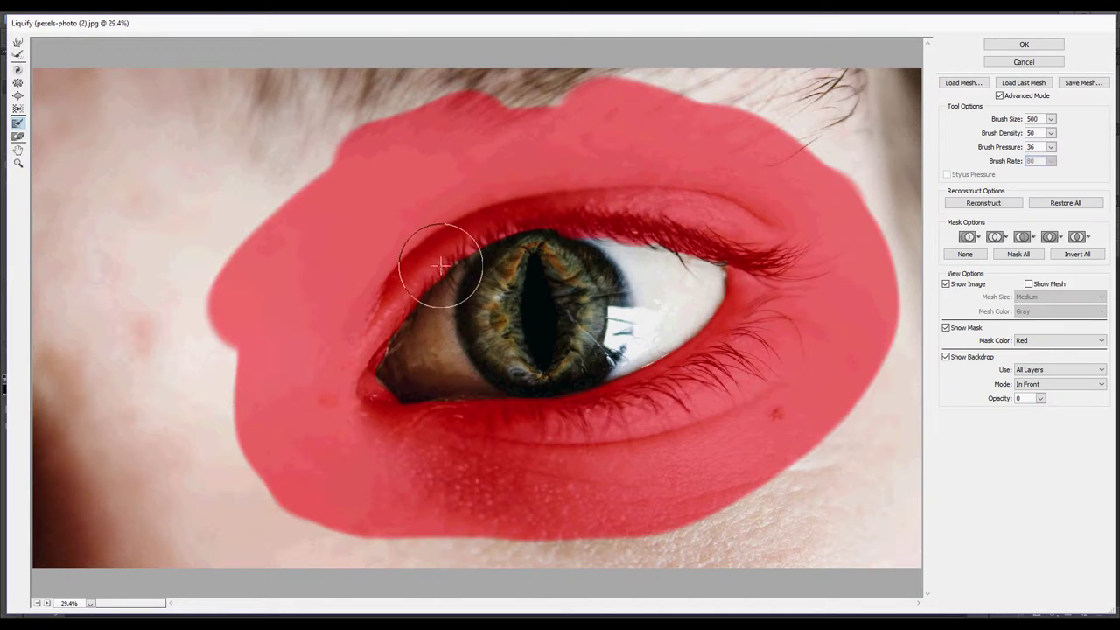
pyautogui.moveTo(538, 263)
pyautogui.mouseDown()
pyautogui.moveTo(540, 353)
pyautogui.moveTo(525, 301)
pyautogui.moveTo(517, 317)
pyautogui.moveTo(532, 265)
pyautogui.moveTo(560, 319)
pyautogui.moveTo(542, 357)
pyautogui.moveTo(526, 278)
pyautogui.mouseUp()
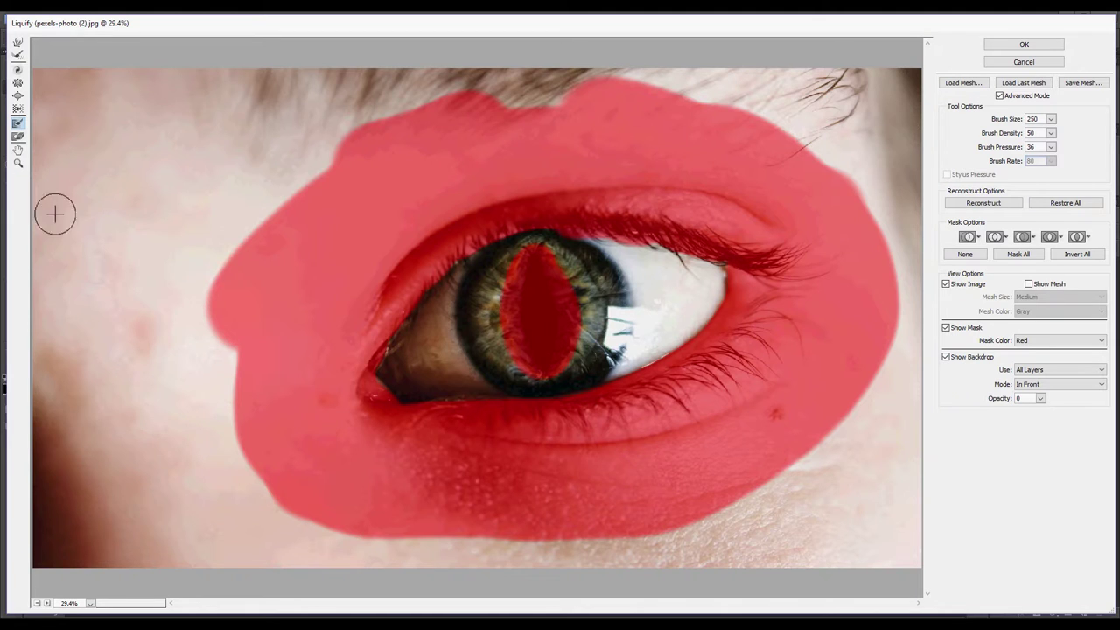
# Bloat the iris larger around the frozen slit pupil with a growing brush, then commit Liquify.
pyautogui.click(18, 97)
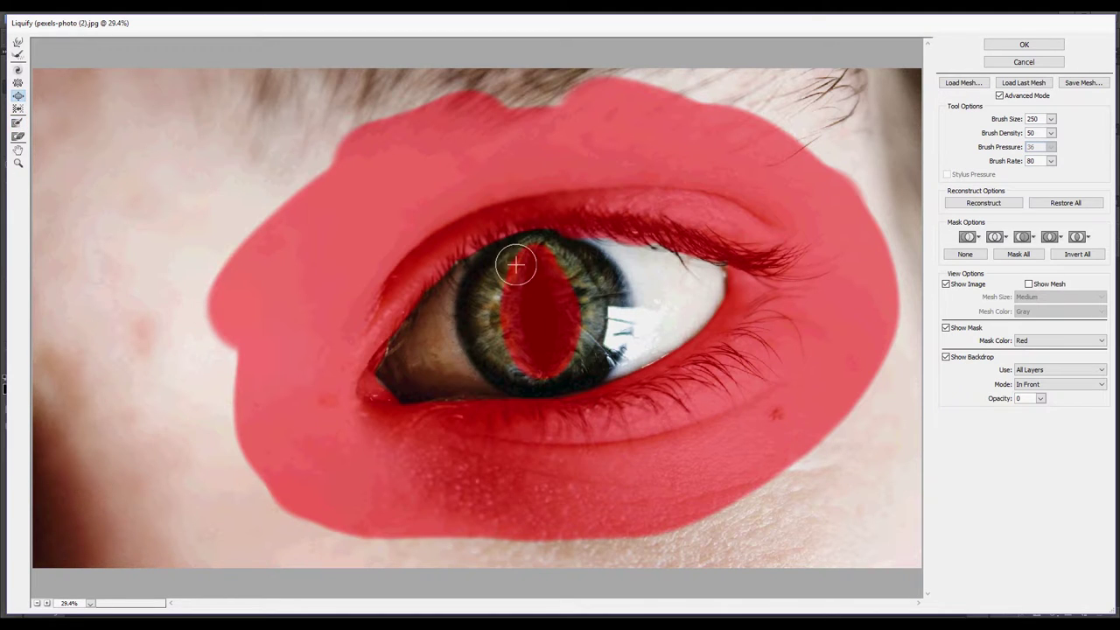
pyautogui.press(']')
pyautogui.press(']')
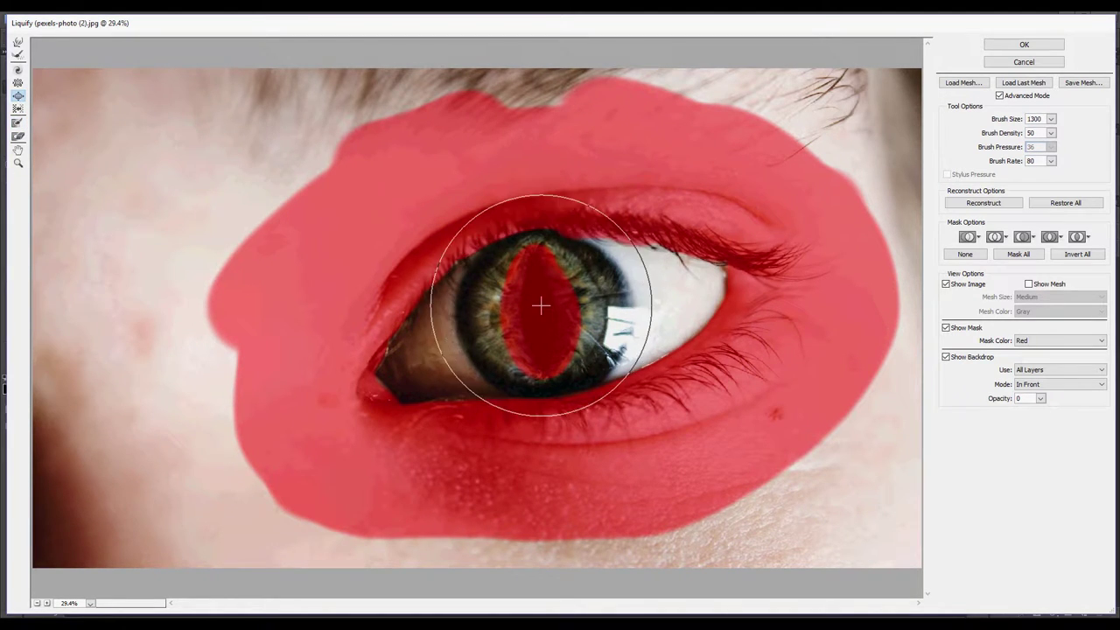
pyautogui.press(']')
pyautogui.press(']')
pyautogui.moveTo(540, 309); pyautogui.dragTo(540, 309)
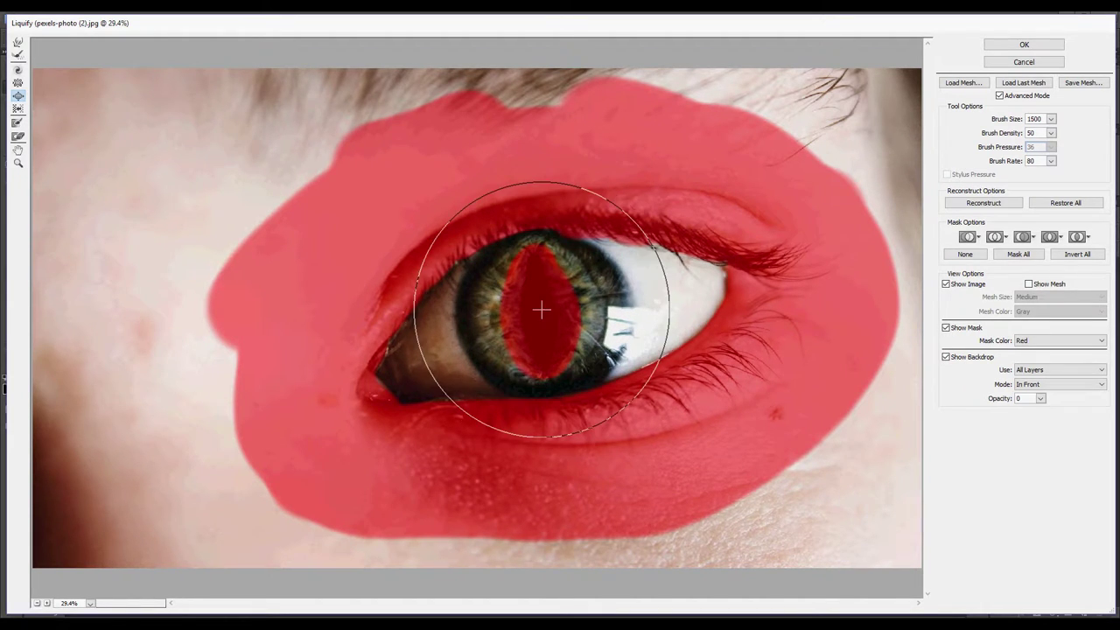
pyautogui.press(']')
pyautogui.press(']')
pyautogui.press(']')
pyautogui.press(']')
pyautogui.press(']')
pyautogui.press(']')
pyautogui.press(']')
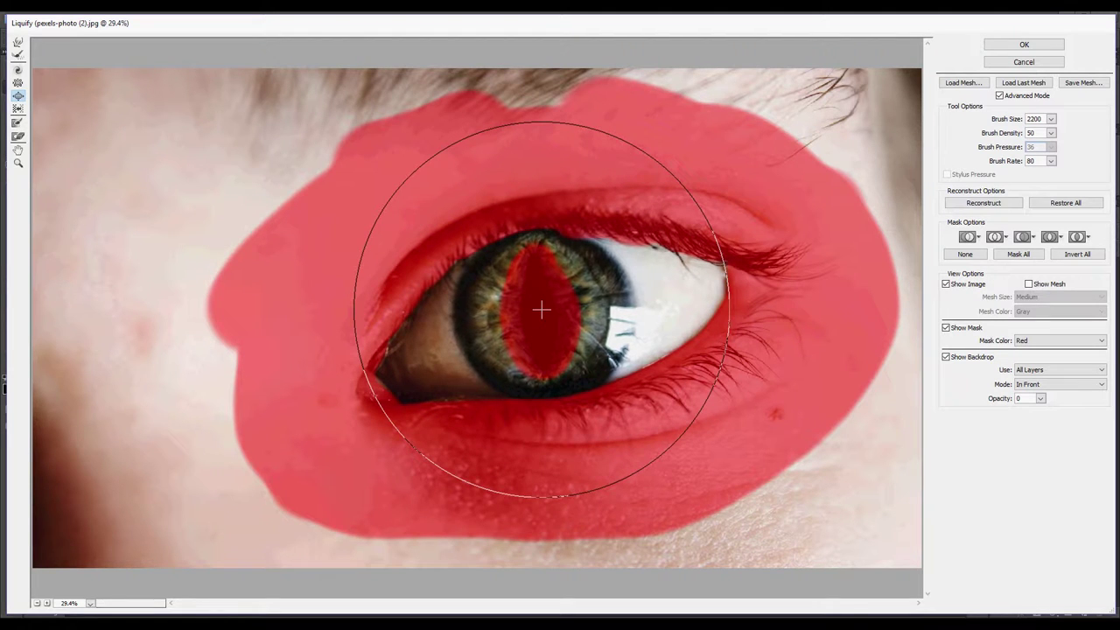
pyautogui.press(']')
pyautogui.press(']')
pyautogui.press(']')
pyautogui.press(']')
pyautogui.press(']')
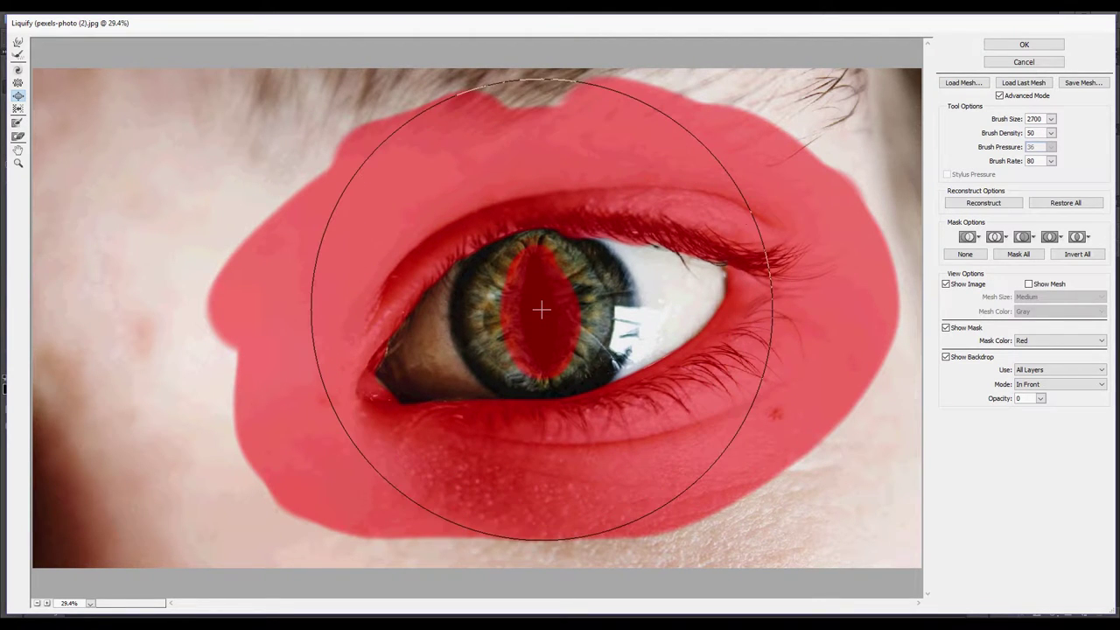
pyautogui.moveTo(541, 309); pyautogui.dragTo(541, 309)
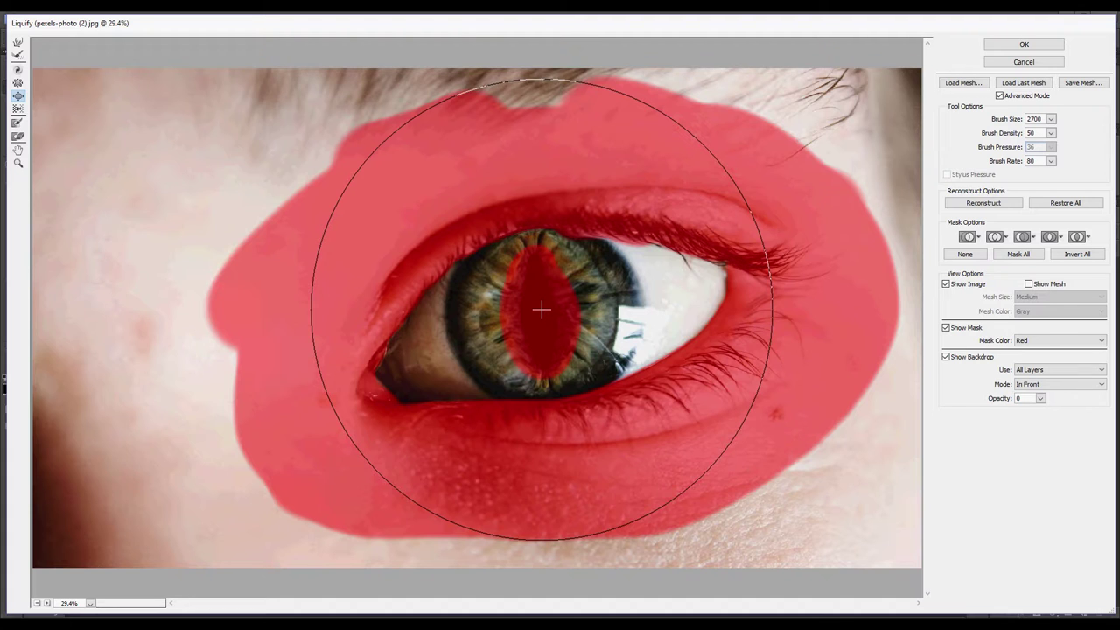
pyautogui.press(']')
pyautogui.press(']')
pyautogui.press(']')
pyautogui.press(']')
pyautogui.press(']')
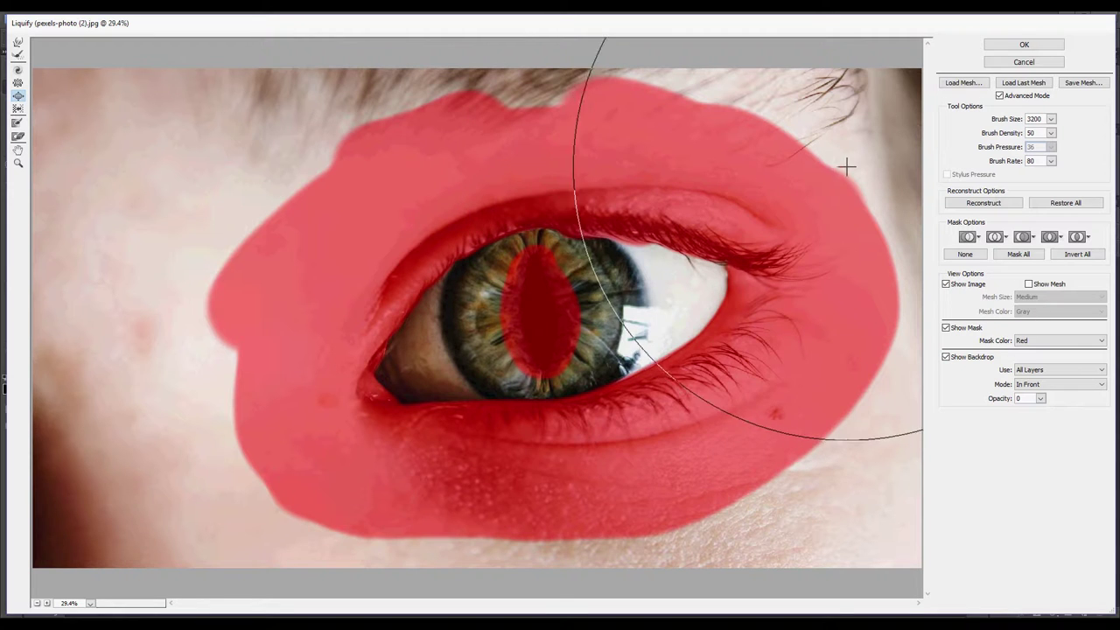
pyautogui.click(1024, 45)
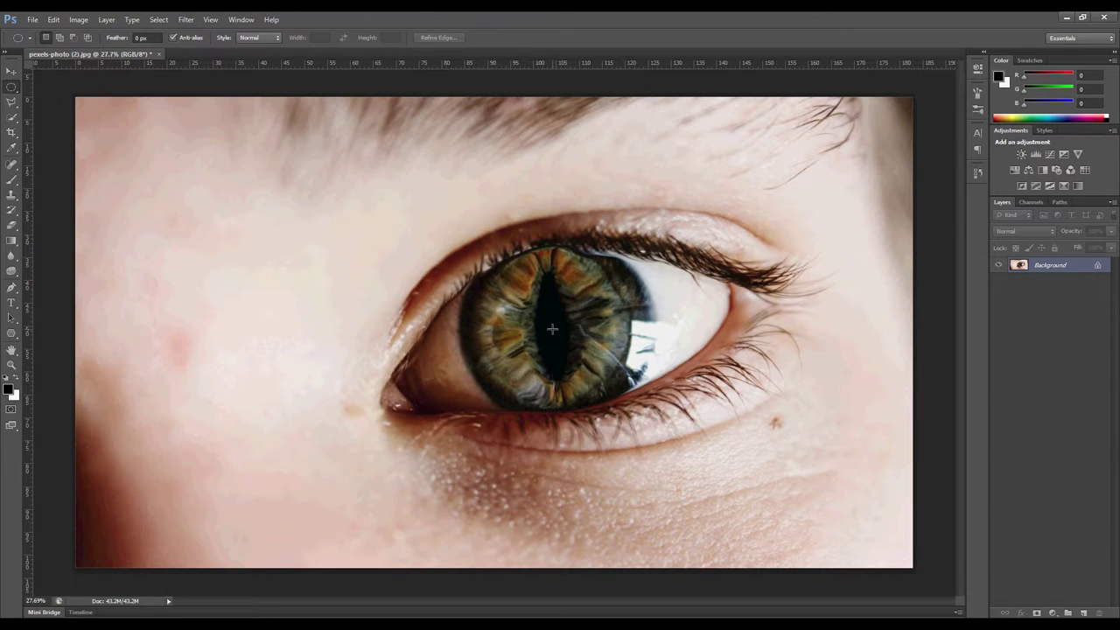
# Draw a circular marquee selection around the iris and nudge it to centre.
pyautogui.moveTo(550, 327); pyautogui.dragTo(651, 210)
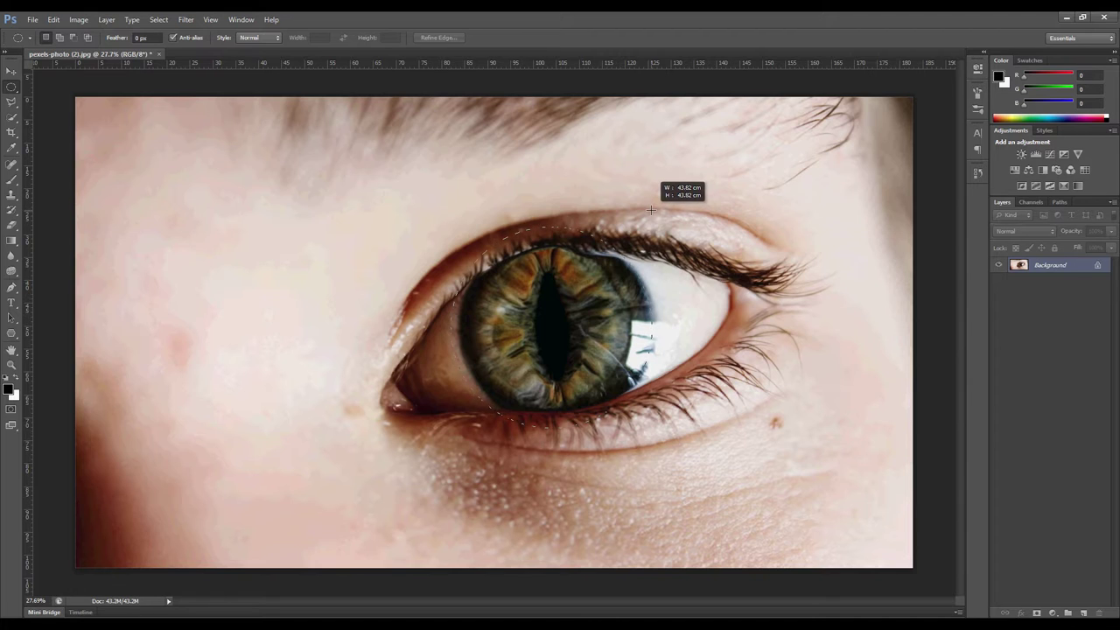
pyautogui.moveTo(651, 210); pyautogui.dragTo(651, 210)
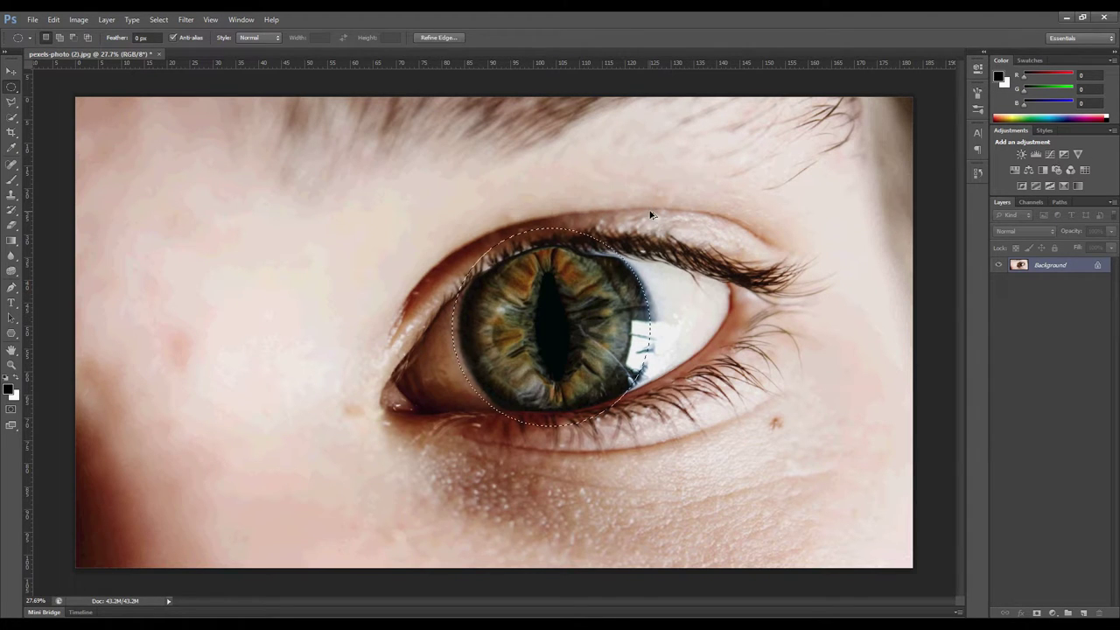
pyautogui.moveTo(548, 321); pyautogui.dragTo(554, 321)
pyautogui.click(10, 103)
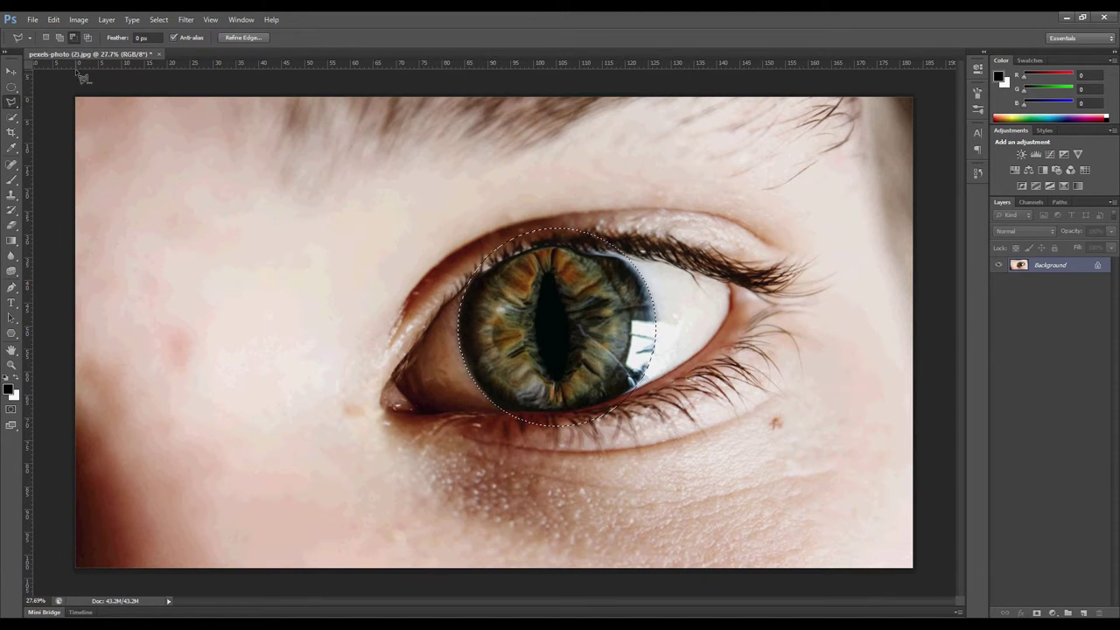
# Subtract the area above the iris and a sliver by the upper eyelid from the selection.
pyautogui.scroll(1, 549, 237)
pyautogui.scroll(3, 550, 236)
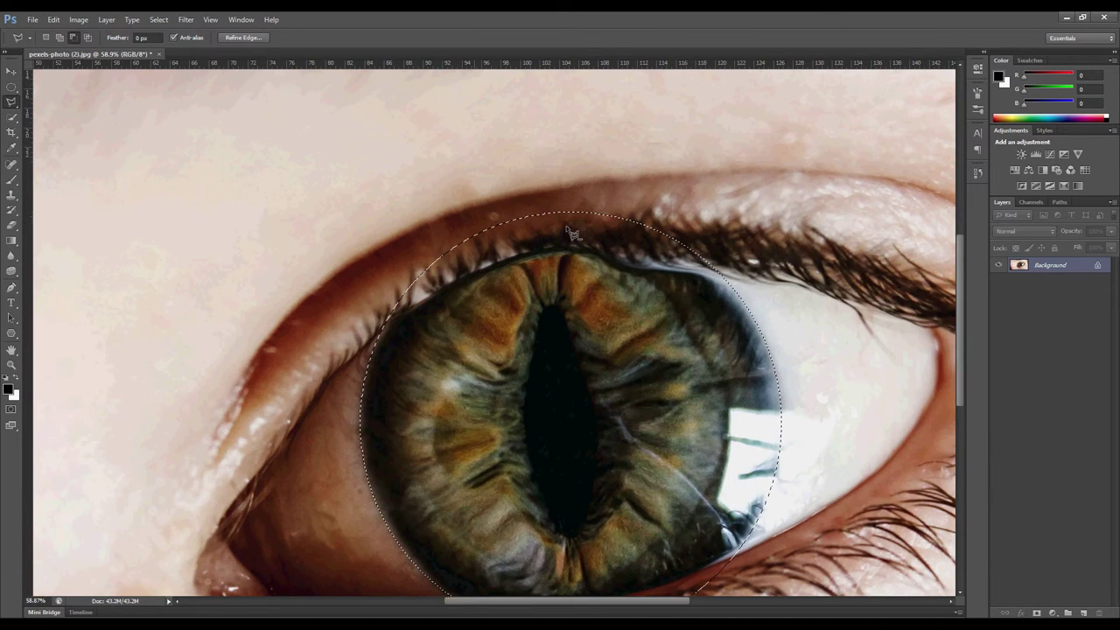
pyautogui.click(378, 326)
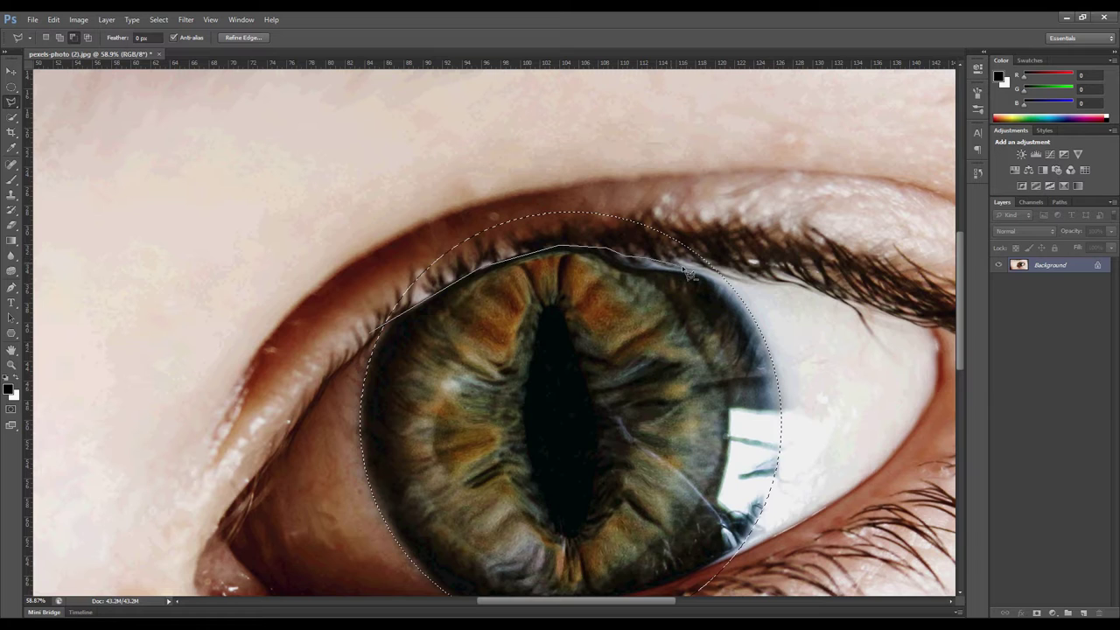
pyautogui.click(487, 162)
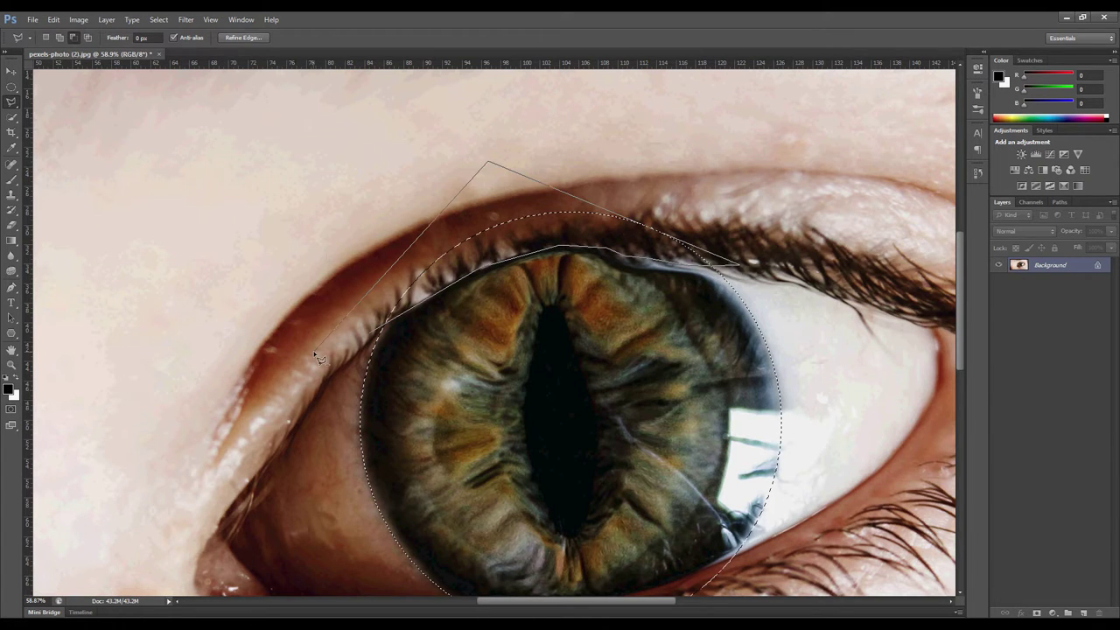
pyautogui.click(321, 354)
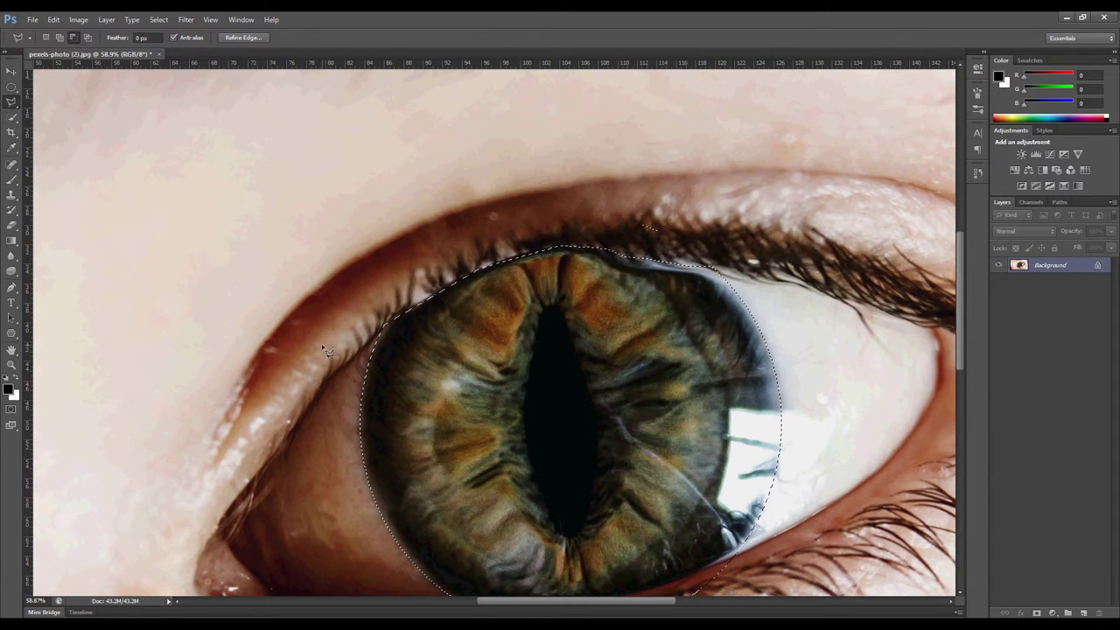
pyautogui.click(635, 230)
pyautogui.click(677, 236)
pyautogui.click(657, 187)
pyautogui.doubleClick(602, 185)
# Subtract the area below the iris from the selection and review the trimmed outline.
pyautogui.scroll(-1, 462, 241)
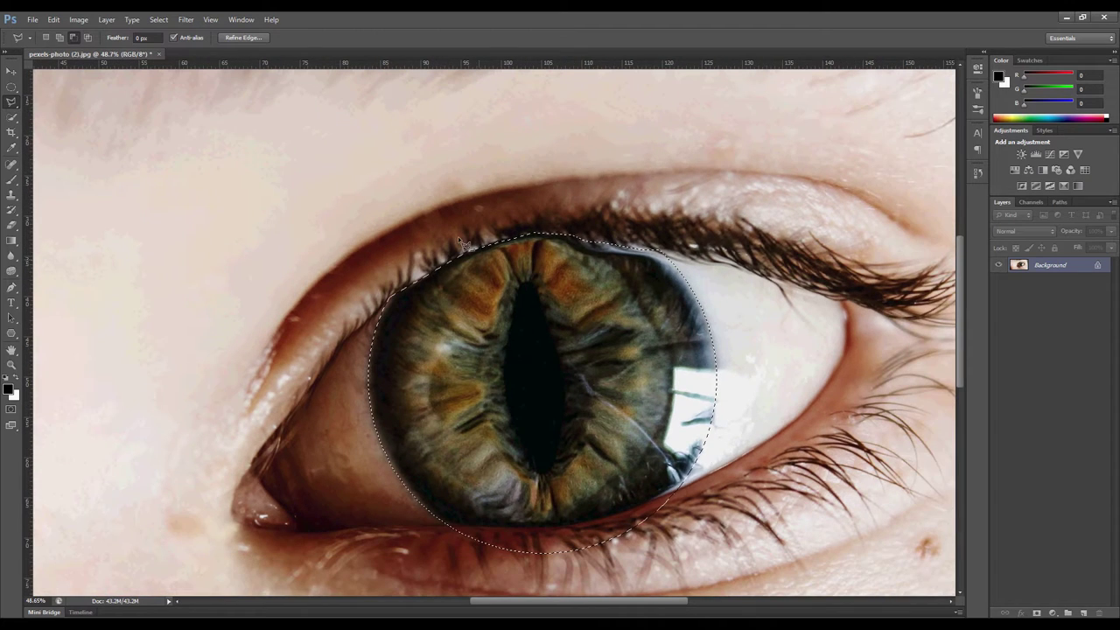
pyautogui.click(677, 490)
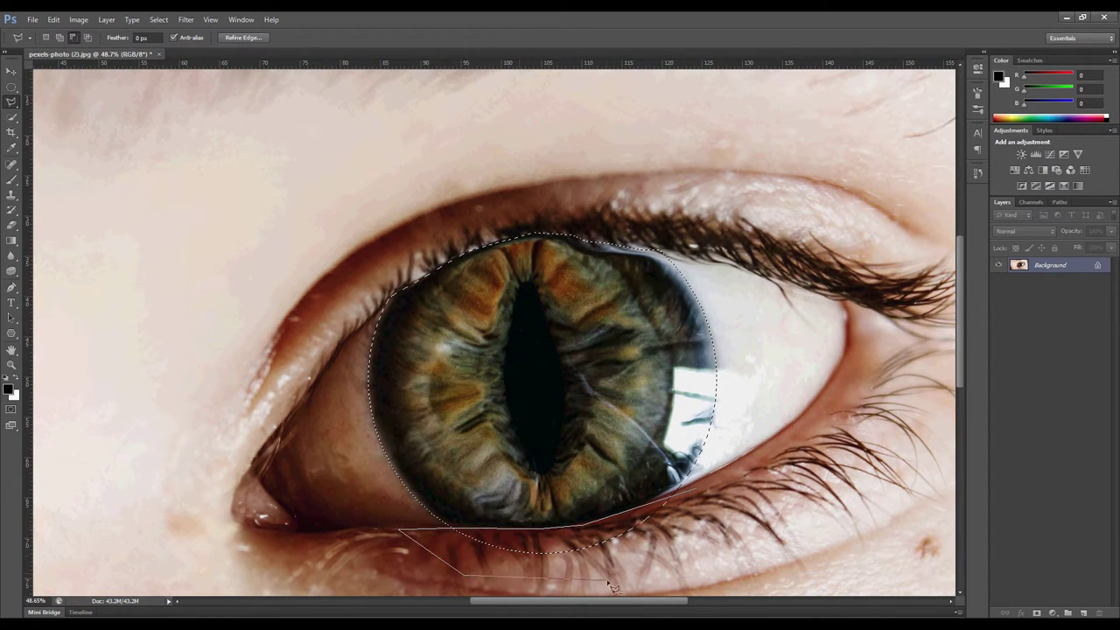
pyautogui.click(726, 538)
pyautogui.click(680, 491)
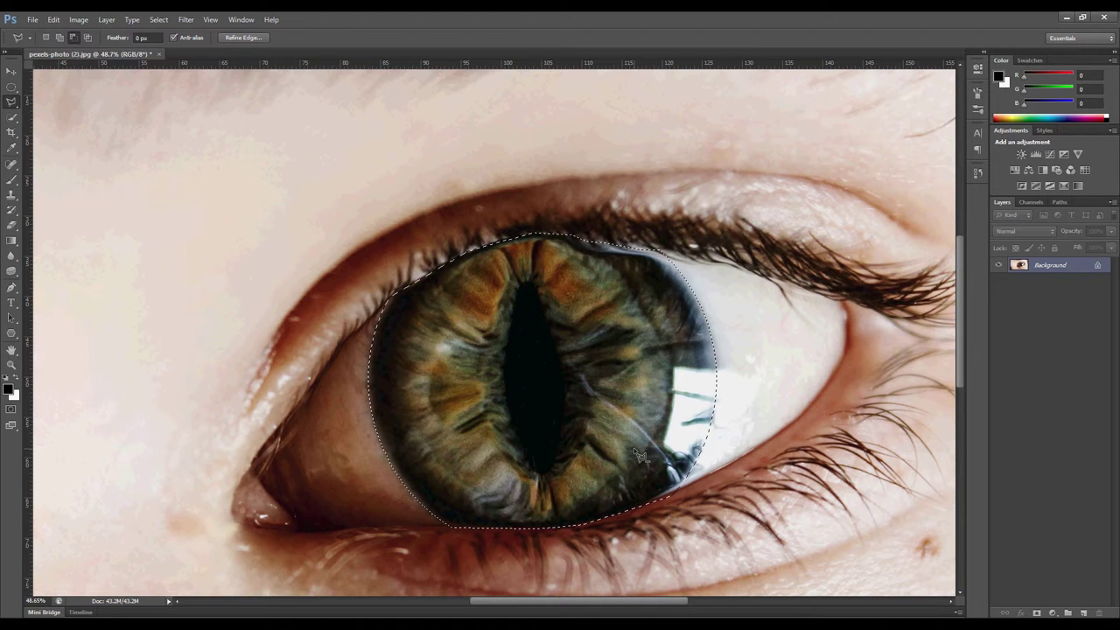
pyautogui.hotkey('ctrl', 'd')
pyautogui.hotkey('ctrl', '0')
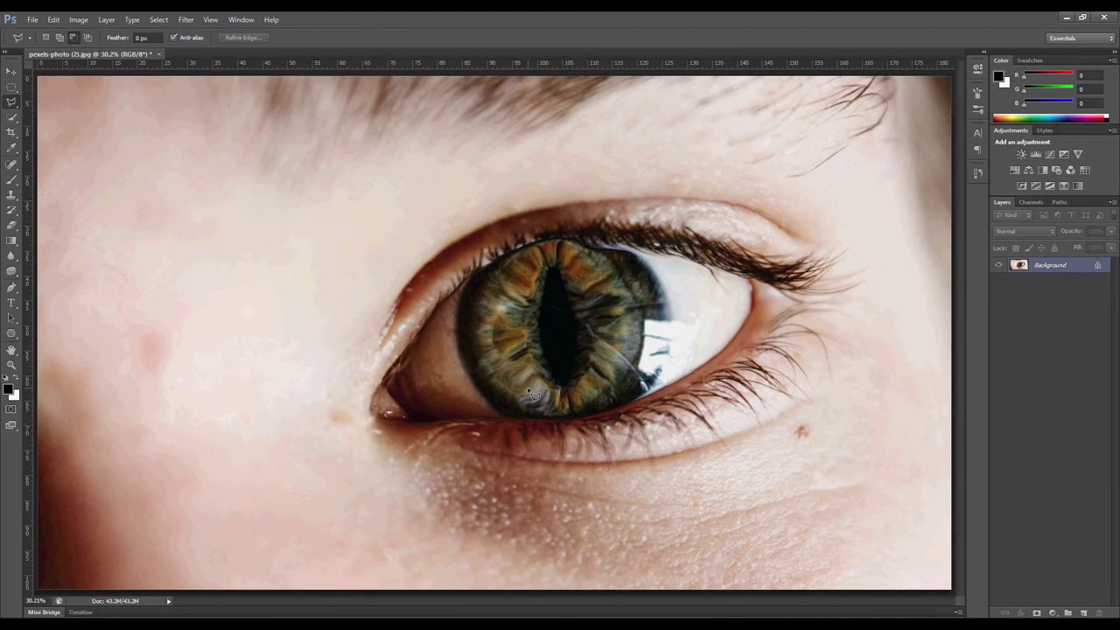
pyautogui.hotkey('ctrl', 'shift', 'd')
pyautogui.scroll(-1, 496, 390)
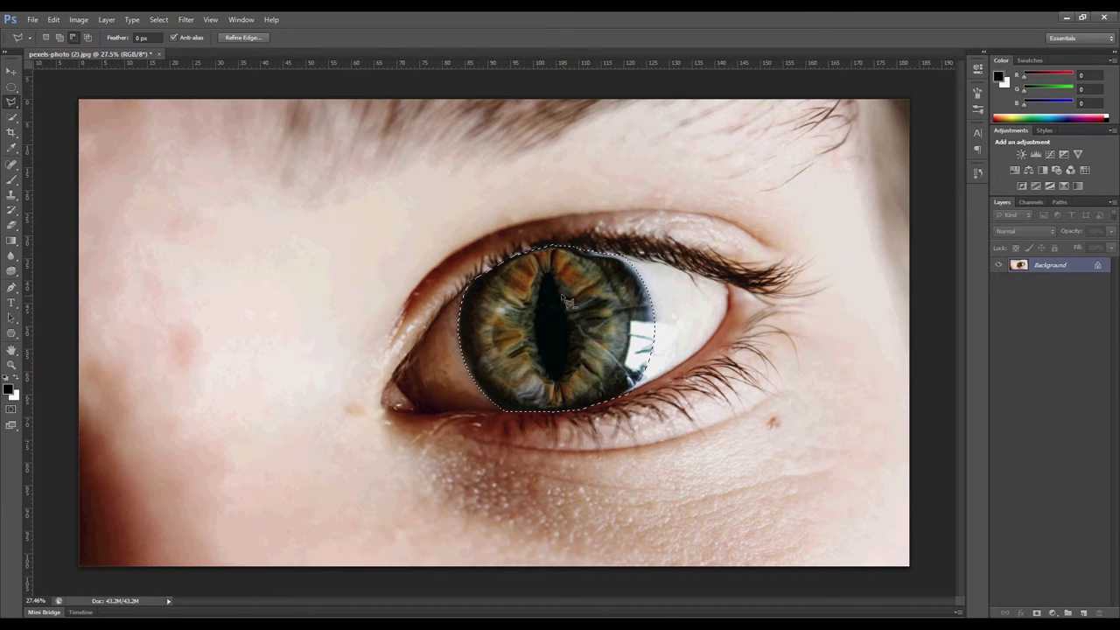
pyautogui.scroll(1, 557, 276)
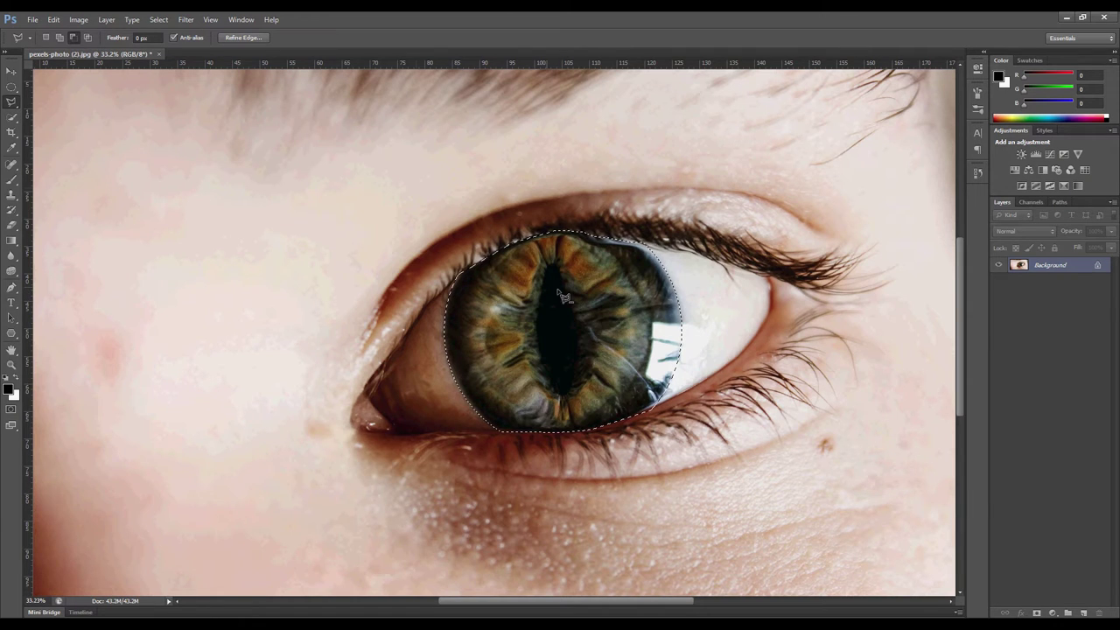
# Apply Surface Blur with a raised threshold to the selected iris.
pyautogui.click(185, 20)
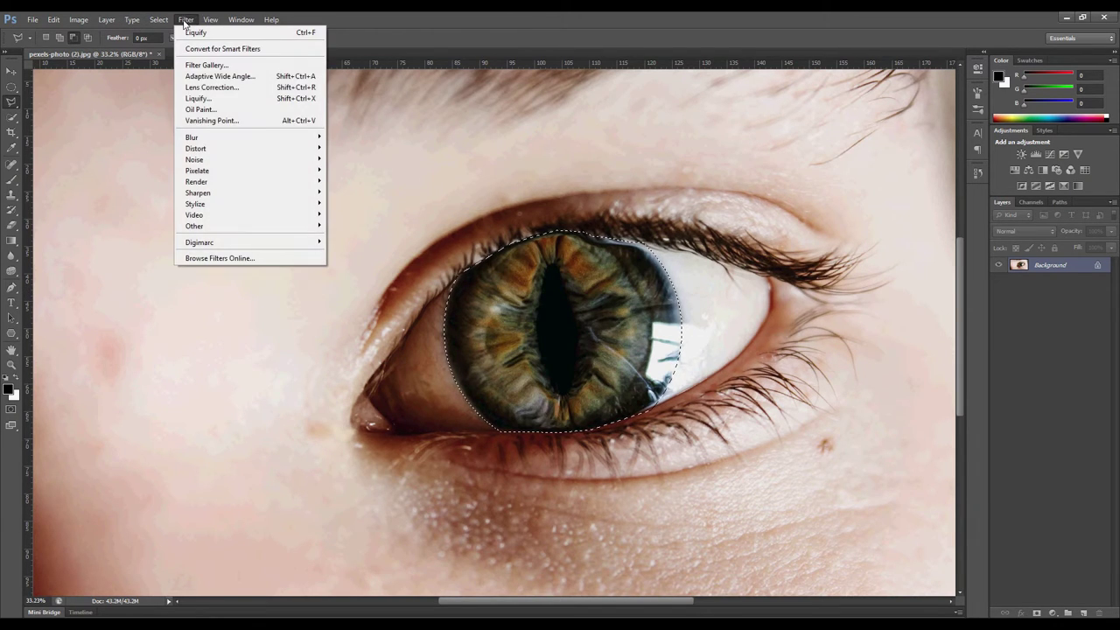
pyautogui.moveTo(248, 138)
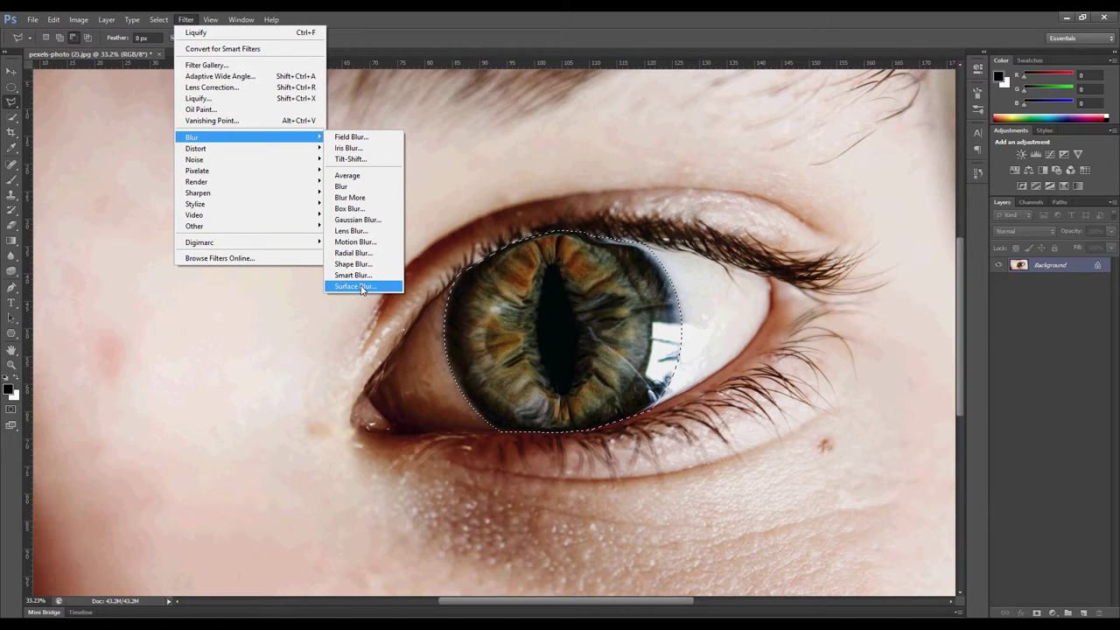
pyautogui.click(362, 290)
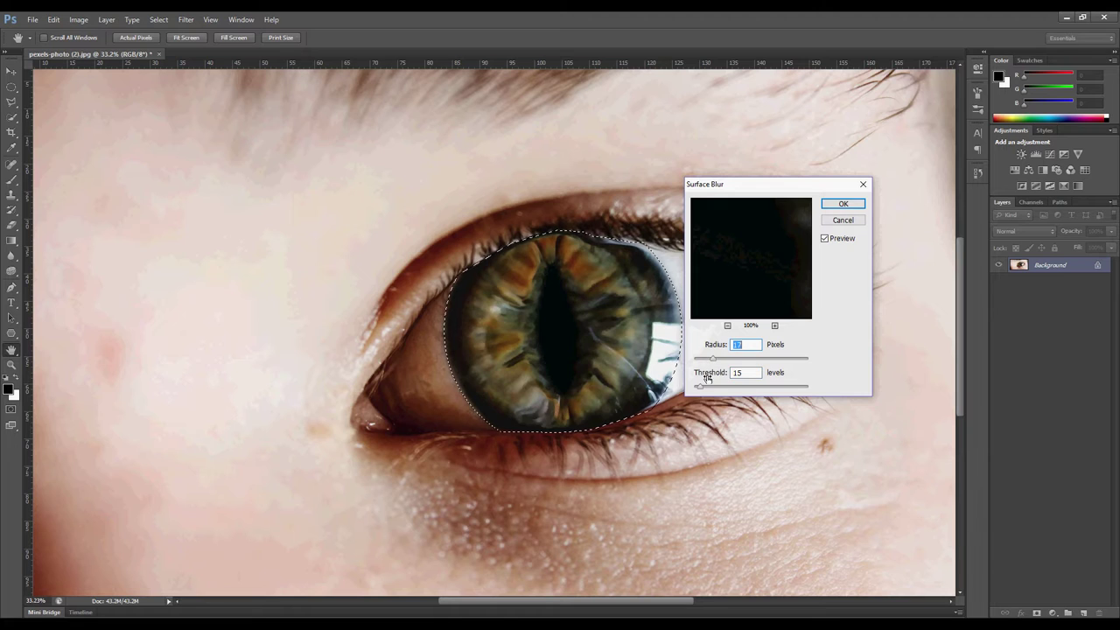
pyautogui.moveTo(707, 390); pyautogui.dragTo(715, 392)
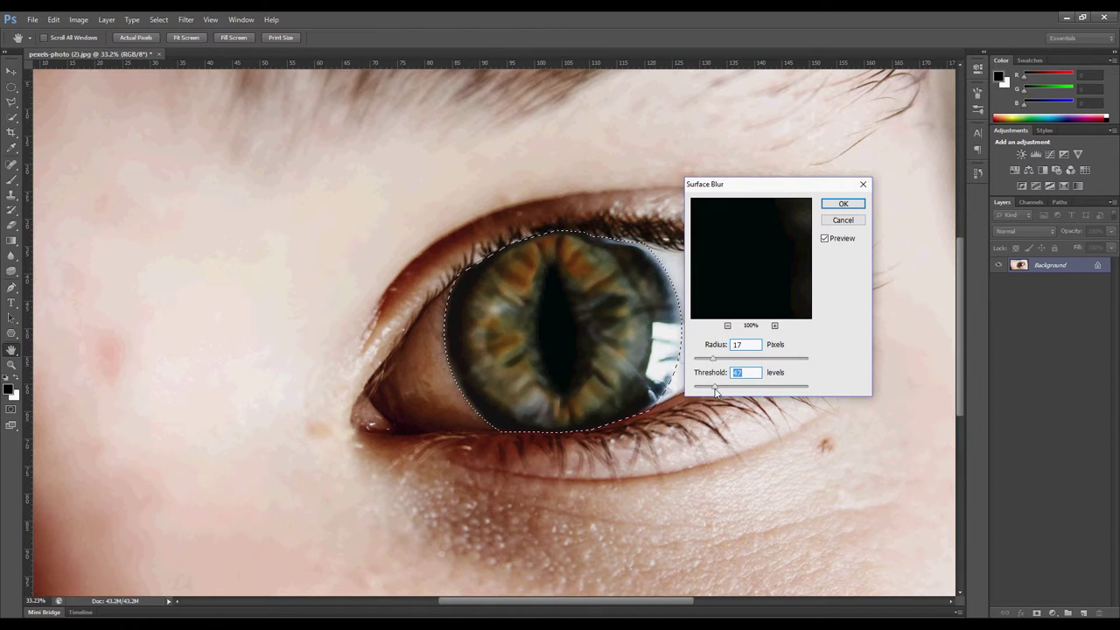
pyautogui.click(842, 204)
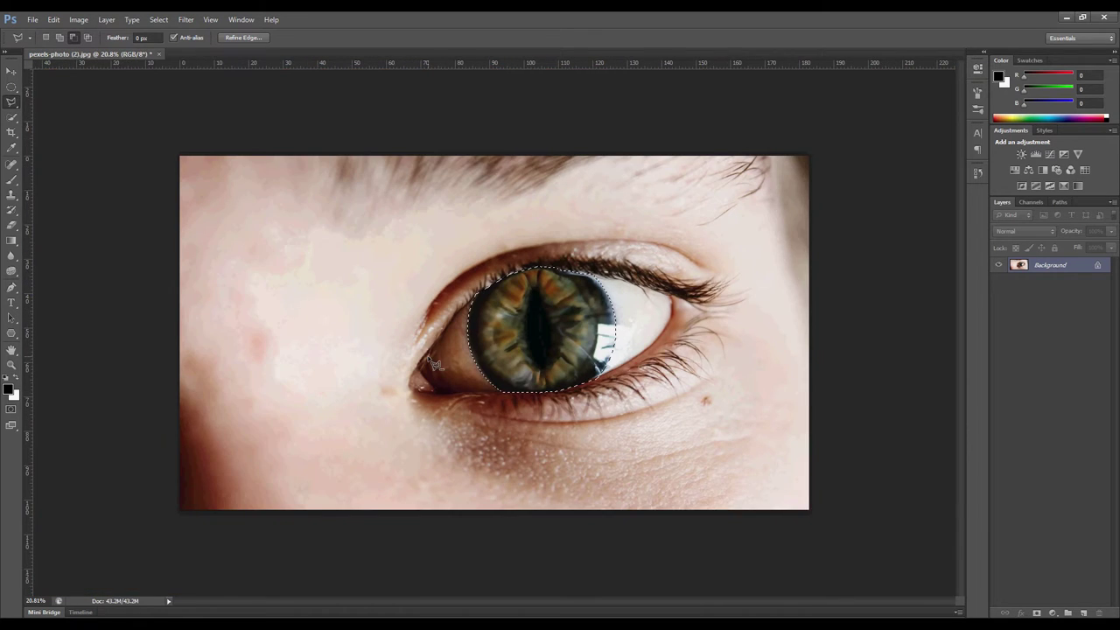
pyautogui.scroll(-1, 428, 349)
# Zoom in and out around the eye to inspect the blurred iris.
pyautogui.scroll(-1, 420, 359)
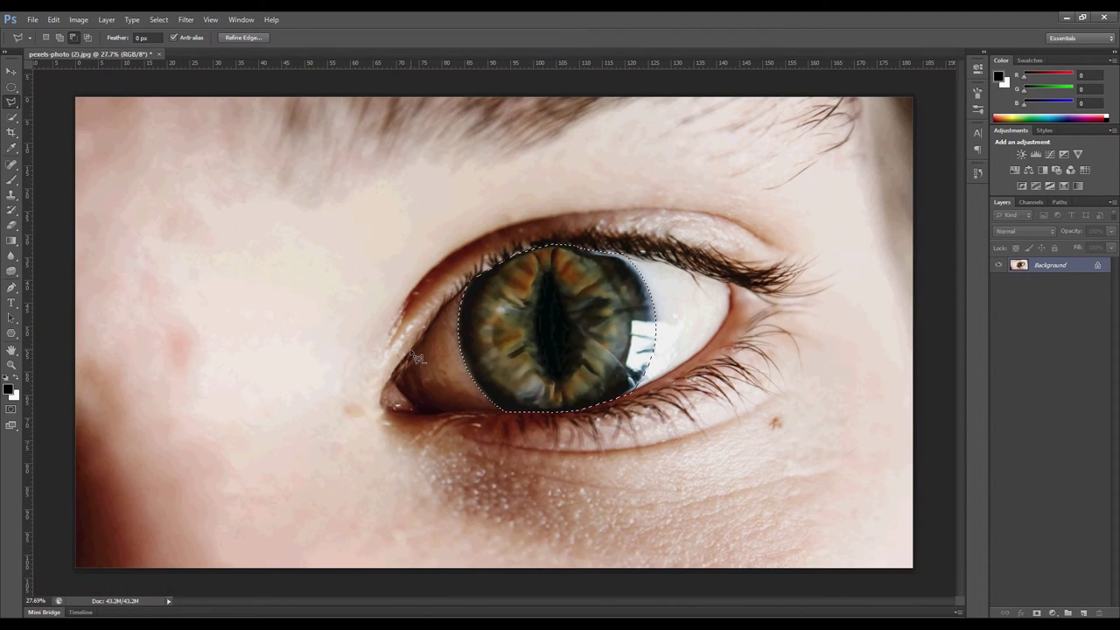
pyautogui.scroll(1, 452, 350)
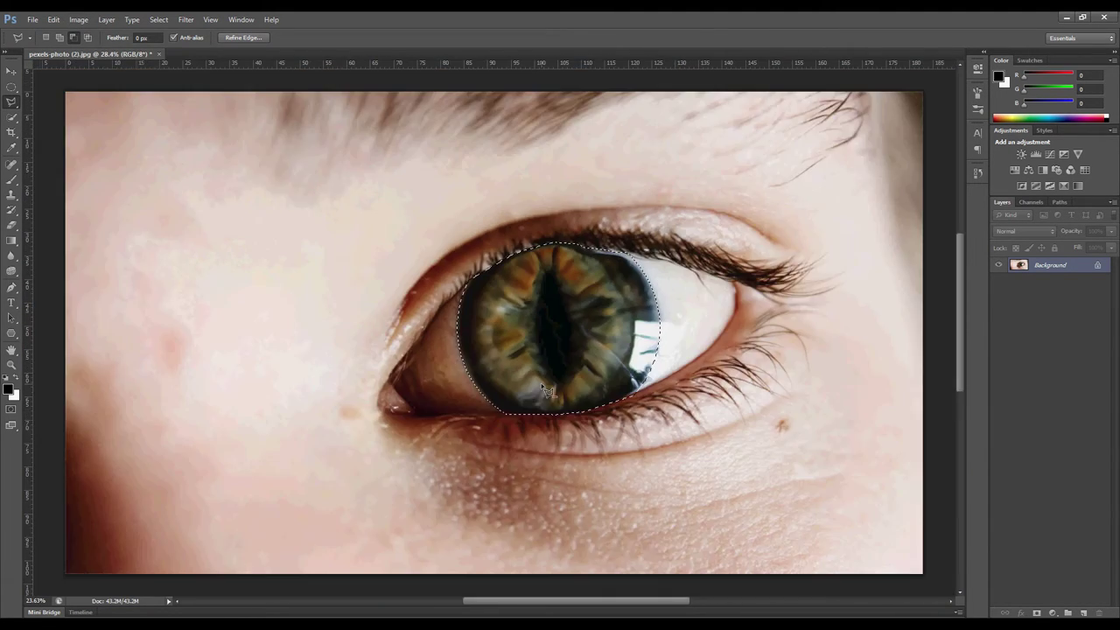
pyautogui.scroll(-2, 530, 390)
pyautogui.scroll(3, 534, 345)
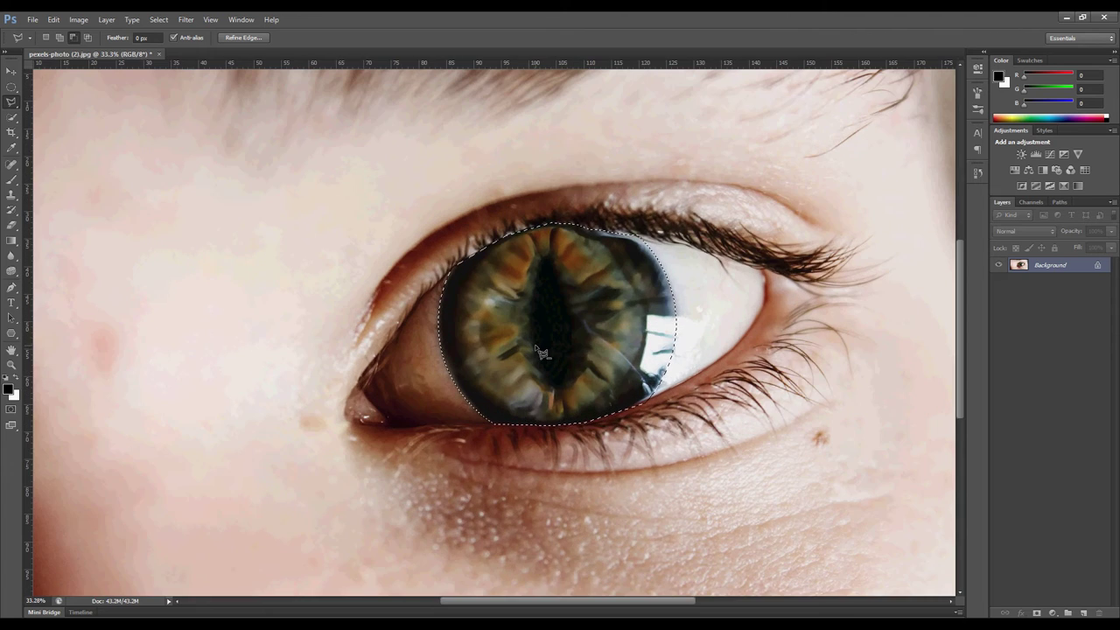
pyautogui.scroll(-3, 540, 352)
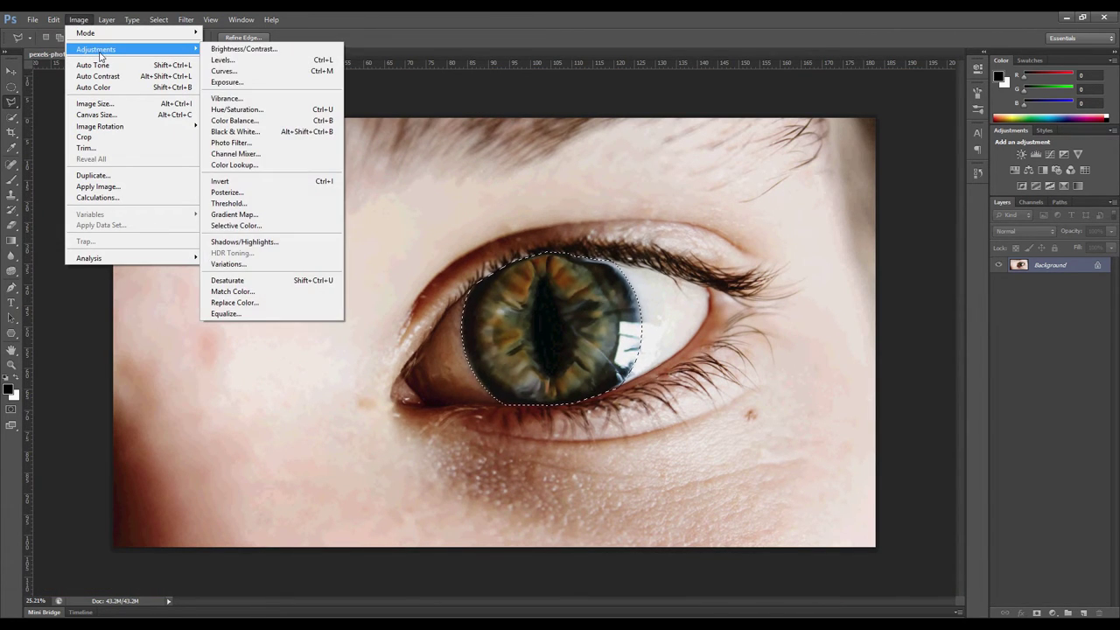
pyautogui.moveTo(97, 49)
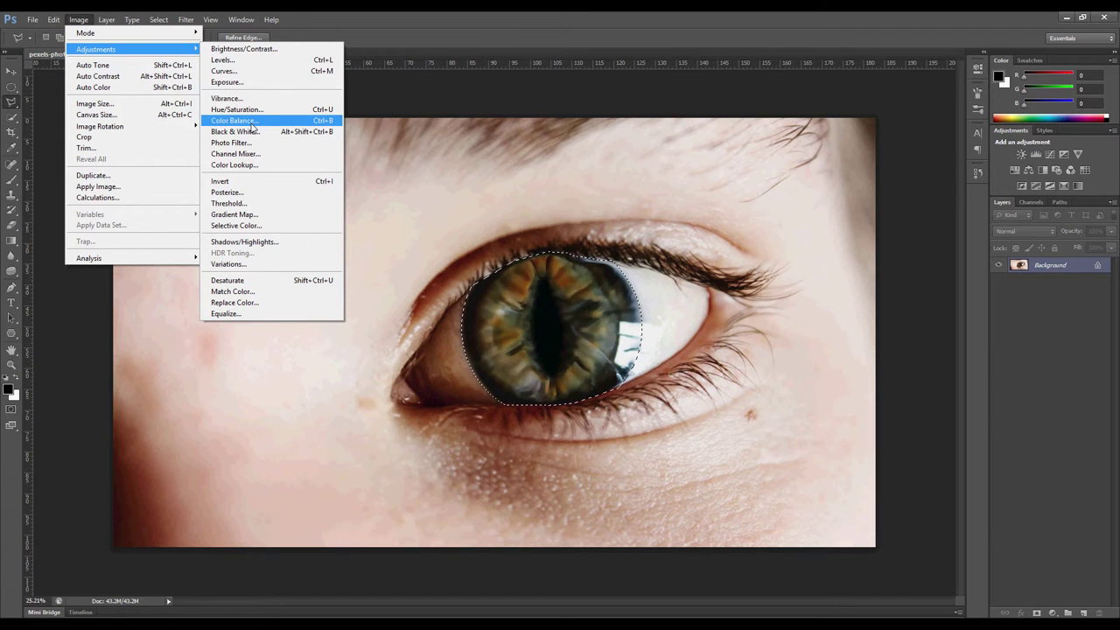
# Add a Photo Filter using a custom Color tint at full density.
pyautogui.click(252, 143)
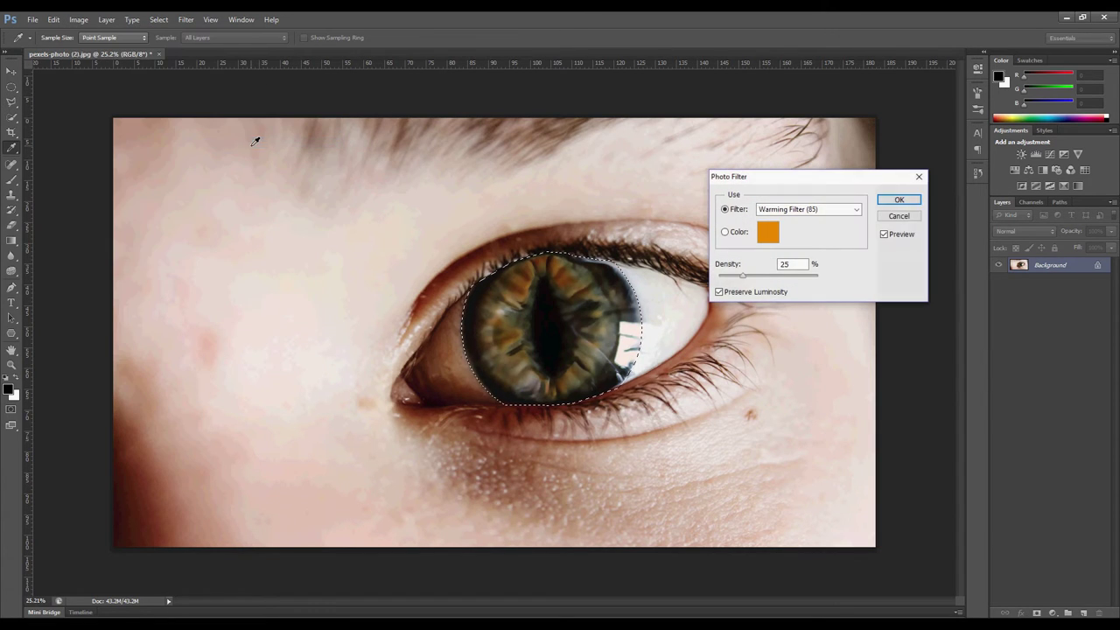
pyautogui.click(725, 232)
pyautogui.moveTo(743, 277); pyautogui.dragTo(857, 262)
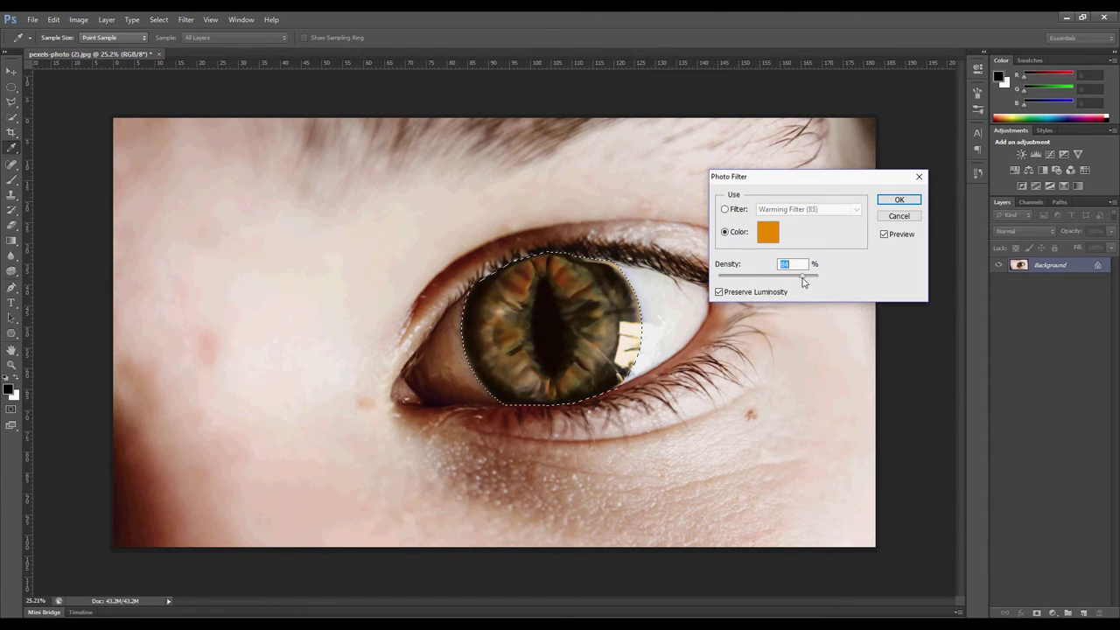
# Pick a dark olive green as the Photo Filter tint colour.
pyautogui.click(773, 231)
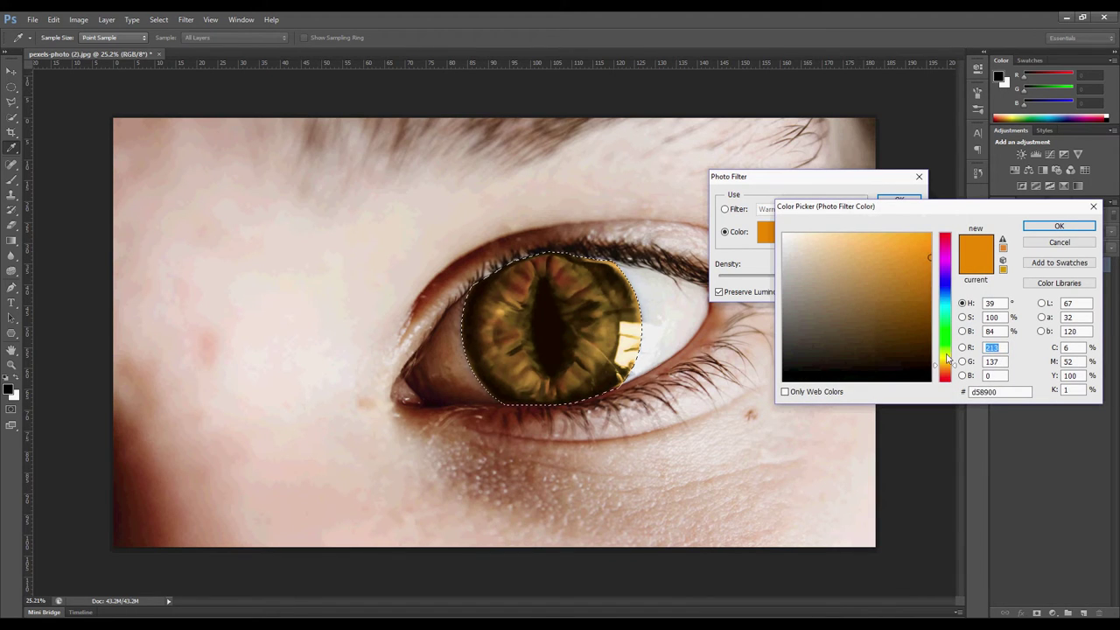
pyautogui.click(944, 345)
pyautogui.click(918, 332)
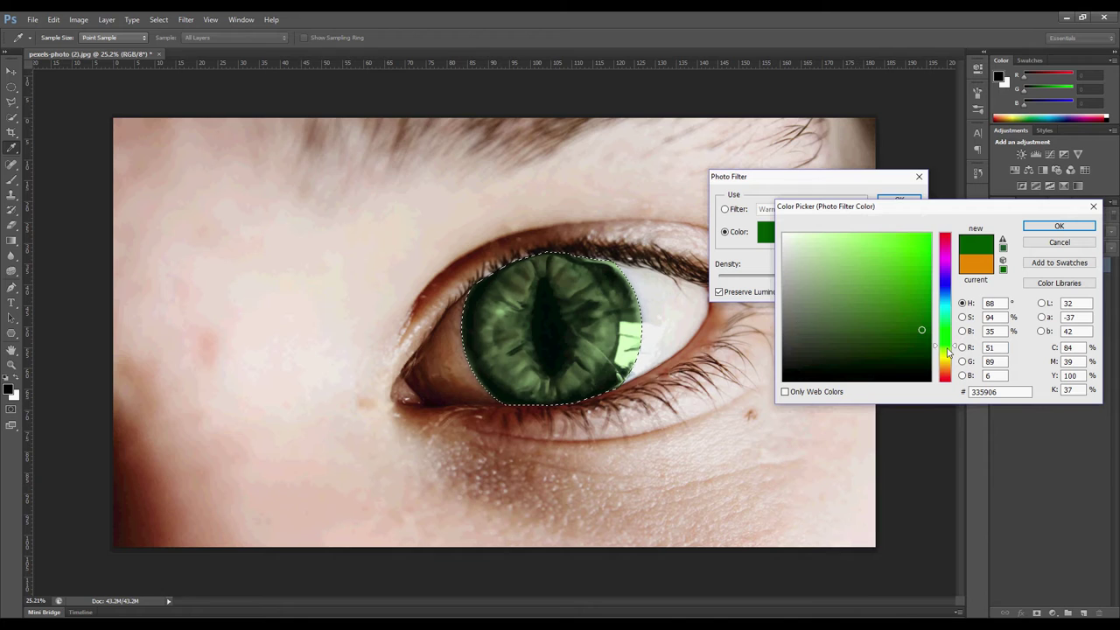
pyautogui.click(947, 351)
pyautogui.click(918, 337)
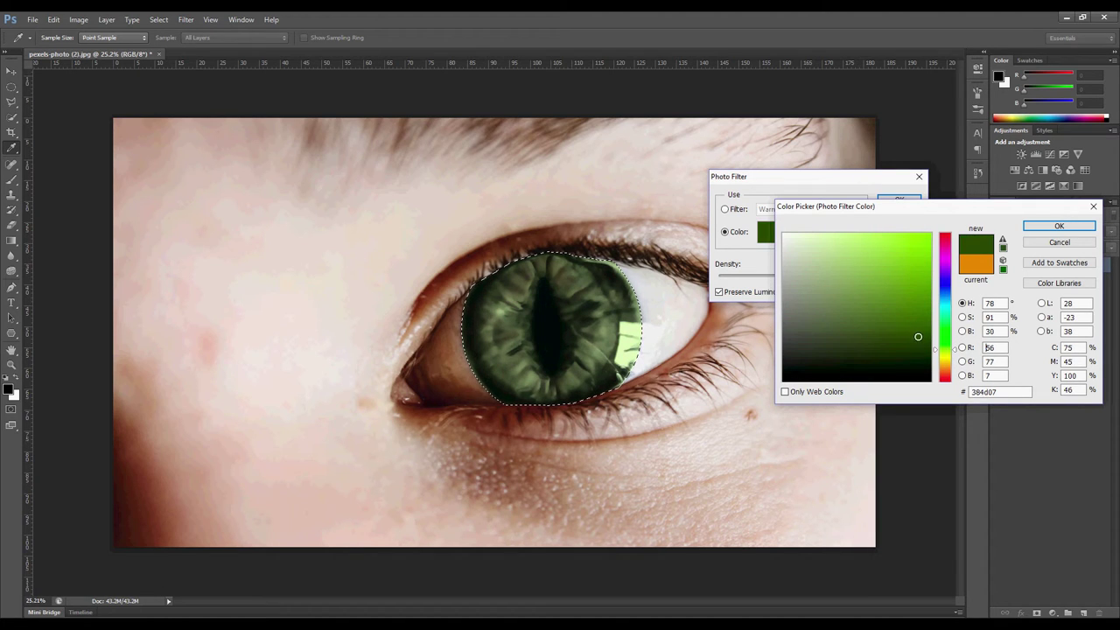
pyautogui.moveTo(917, 337); pyautogui.dragTo(927, 326)
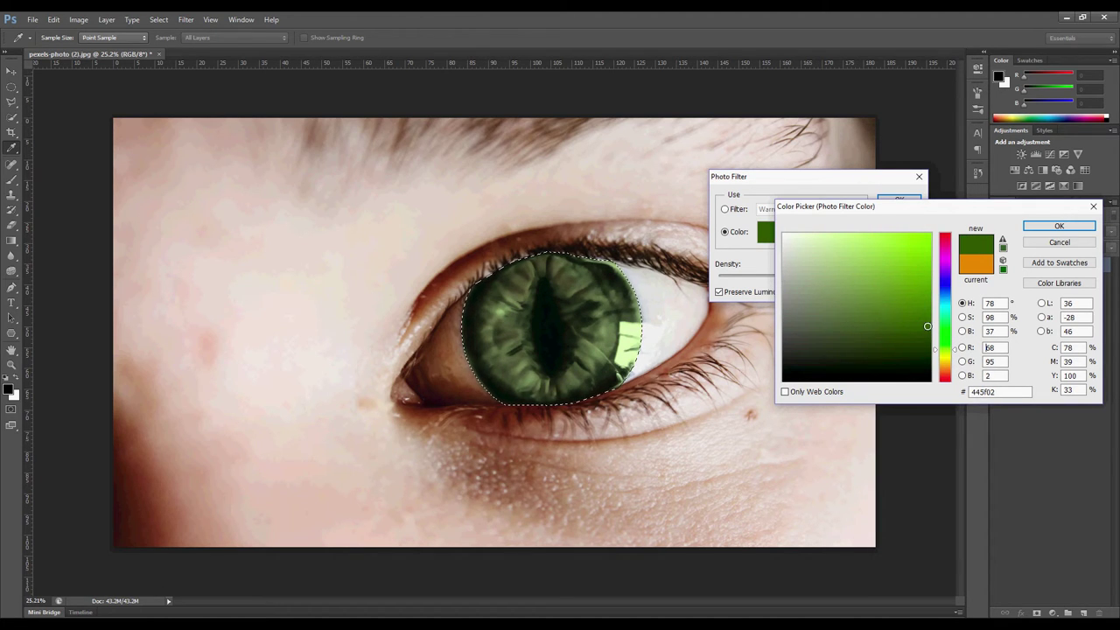
pyautogui.click(1058, 226)
# Apply the green Photo Filter to the iris, then zoom out and in to review the eye.
pyautogui.click(901, 200)
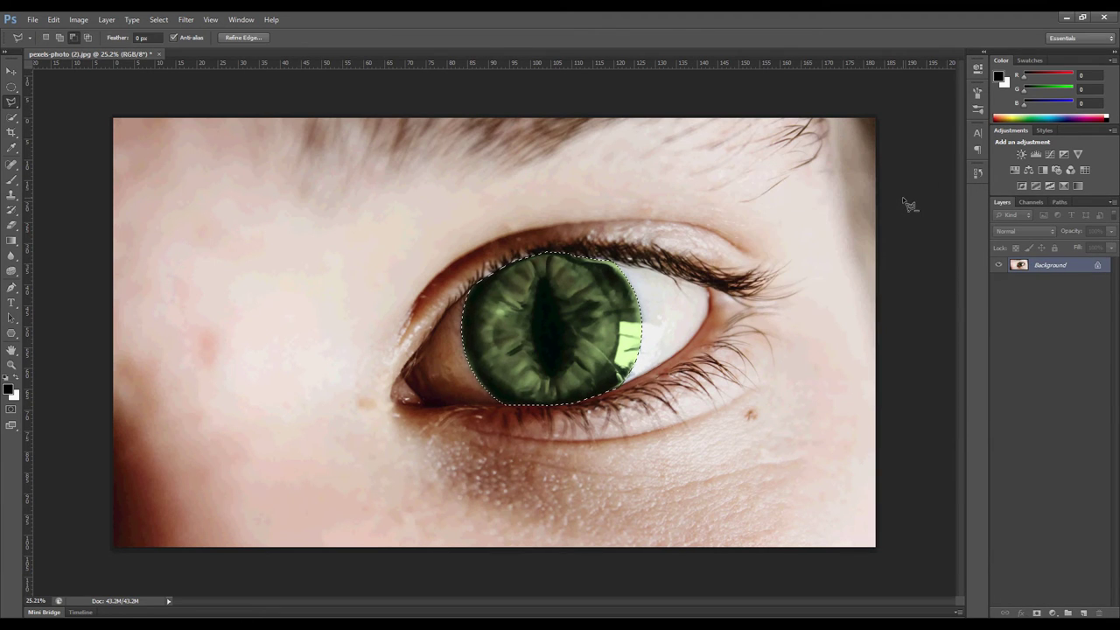
pyautogui.scroll(-2, 560, 371)
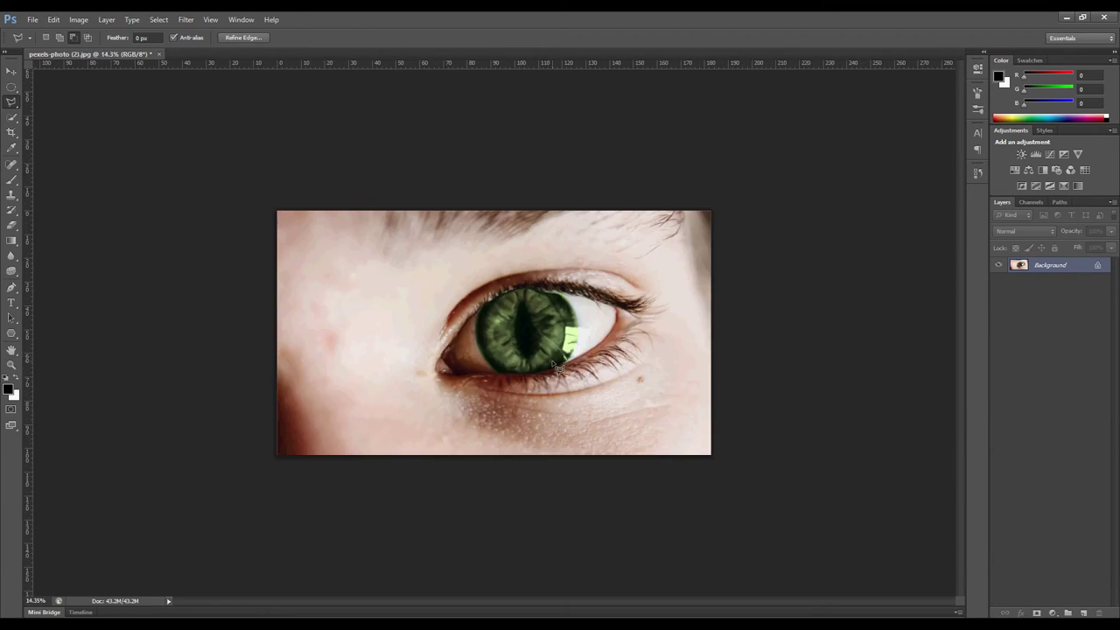
pyautogui.scroll(-2, 490, 393)
pyautogui.scroll(1, 464, 399)
pyautogui.scroll(3, 411, 395)
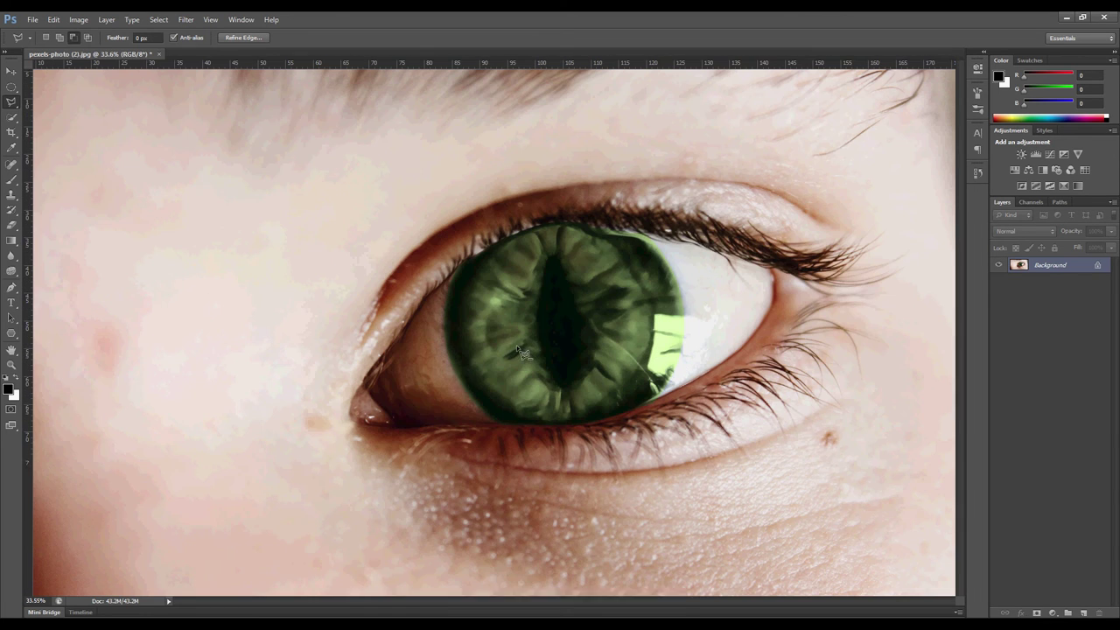
pyautogui.scroll(-2, 437, 413)
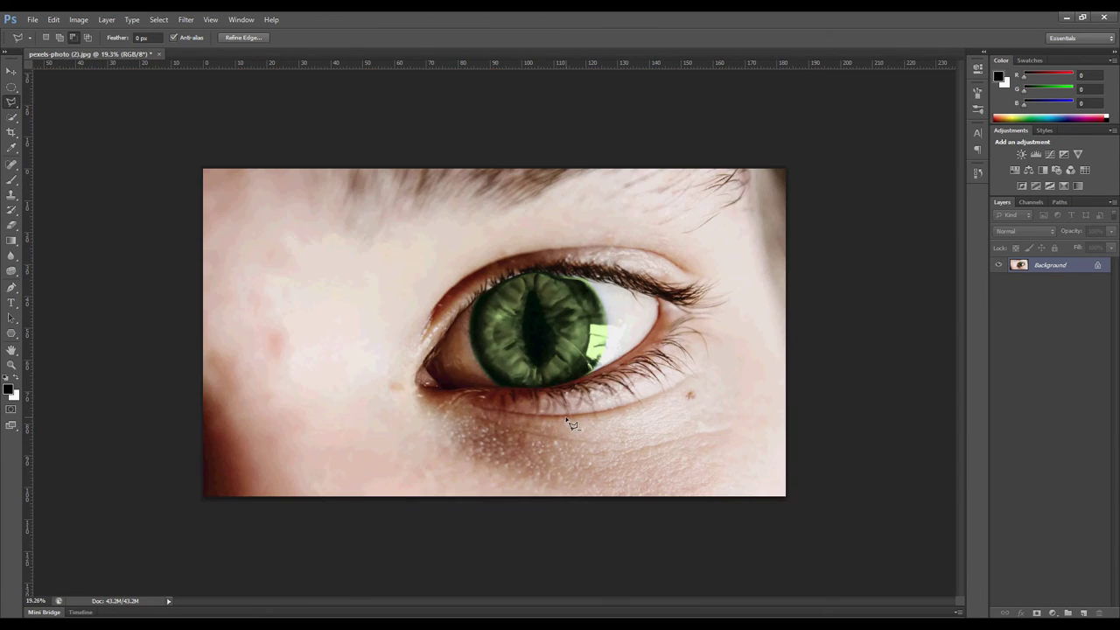
pyautogui.scroll(-1, 438, 413)
pyautogui.scroll(-2, 435, 413)
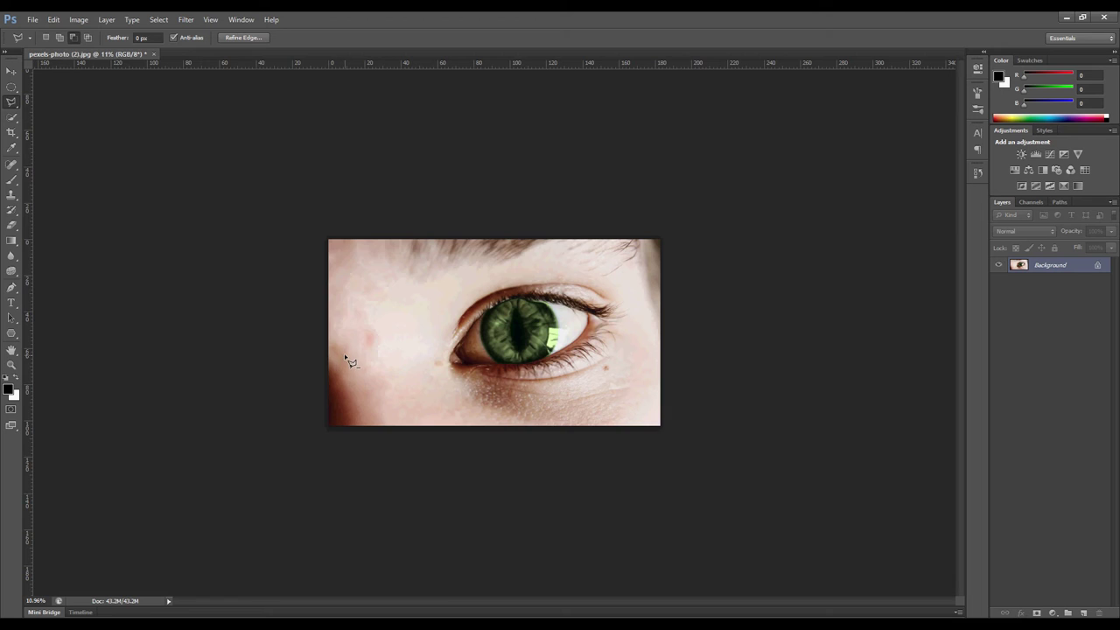
pyautogui.scroll(-1, 346, 359)
pyautogui.click(977, 173)
# Compare the original brown eye with the green cat eye in the History panel, ending on the Photo Filter state.
pyautogui.click(905, 177)
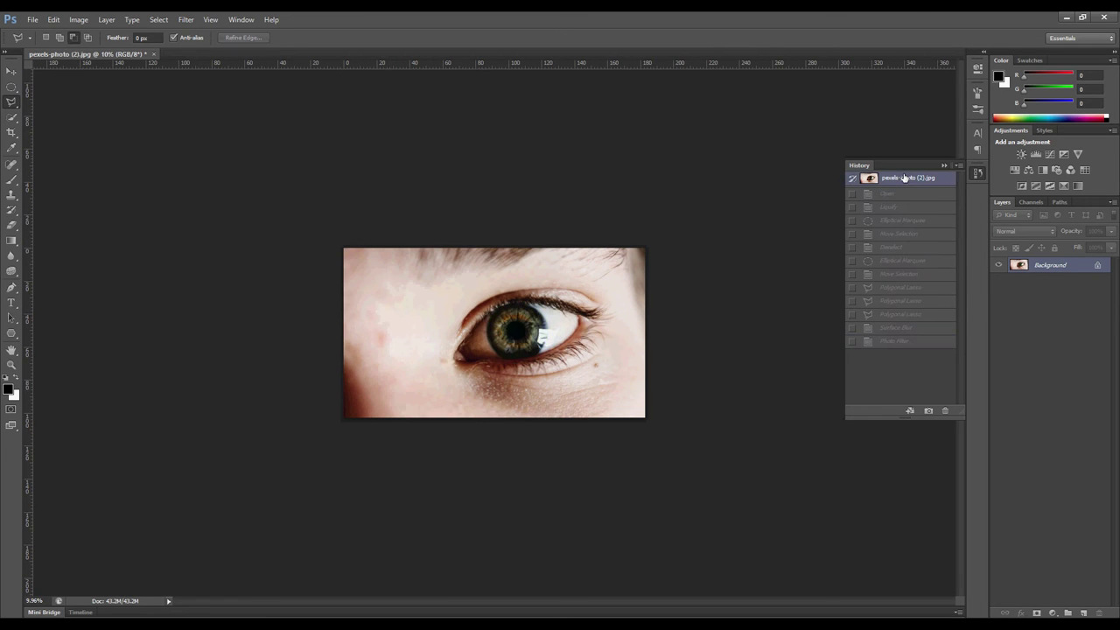
pyautogui.click(893, 341)
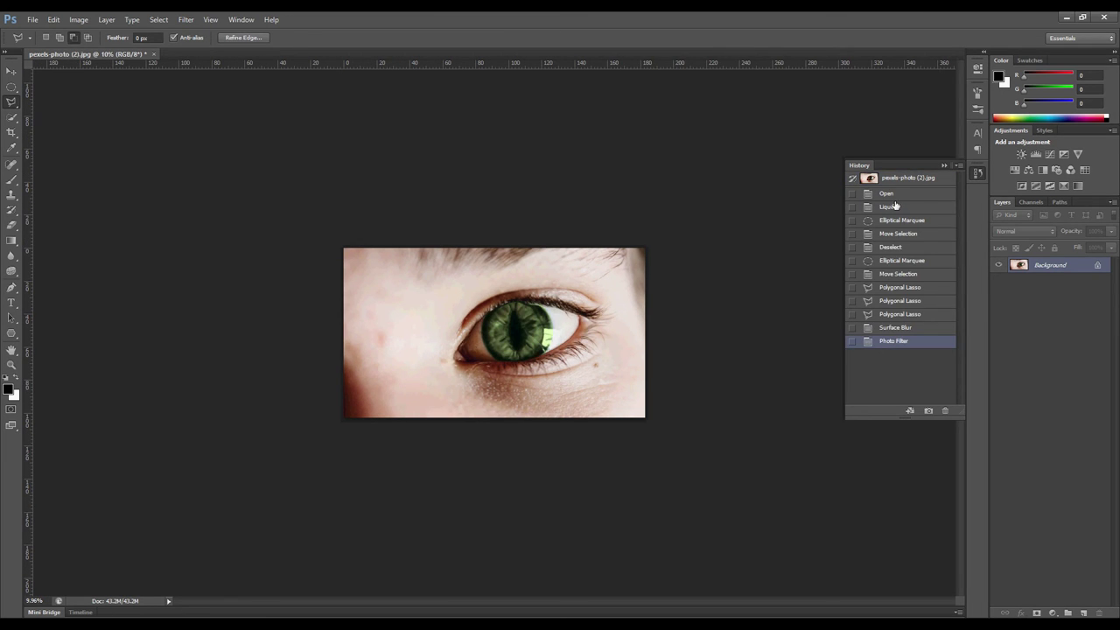